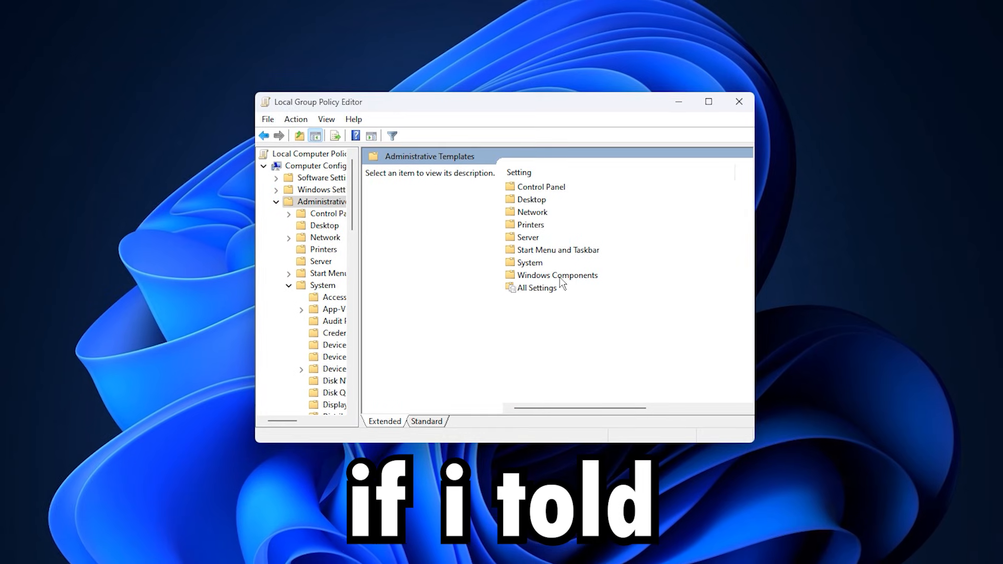
Browse into Windows Components > App Privacy policies before leaving the editor.
double_click(562, 281)
double_click(562, 235)
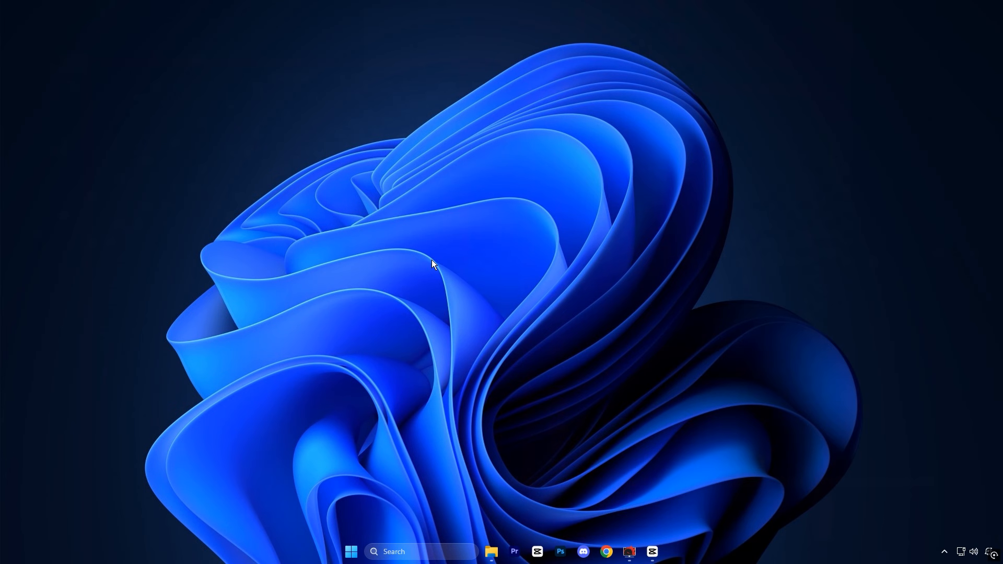
Launch the Local Group Policy Editor via Run with gpedit.msc and centre its window.
key("super+r")
left_click_drag(142, 433, 505, 198)
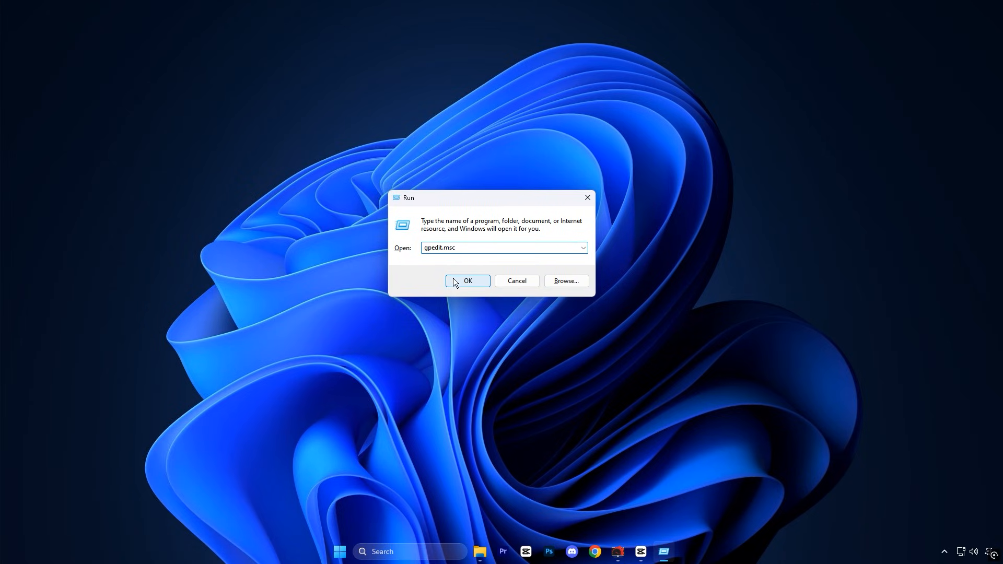
left_click(455, 281)
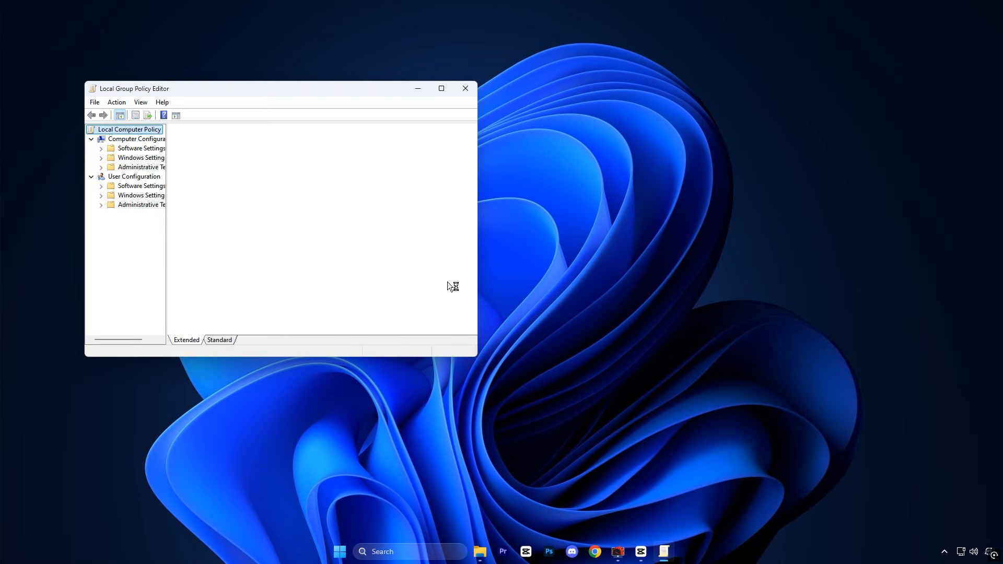
left_click_drag(321, 89, 540, 141)
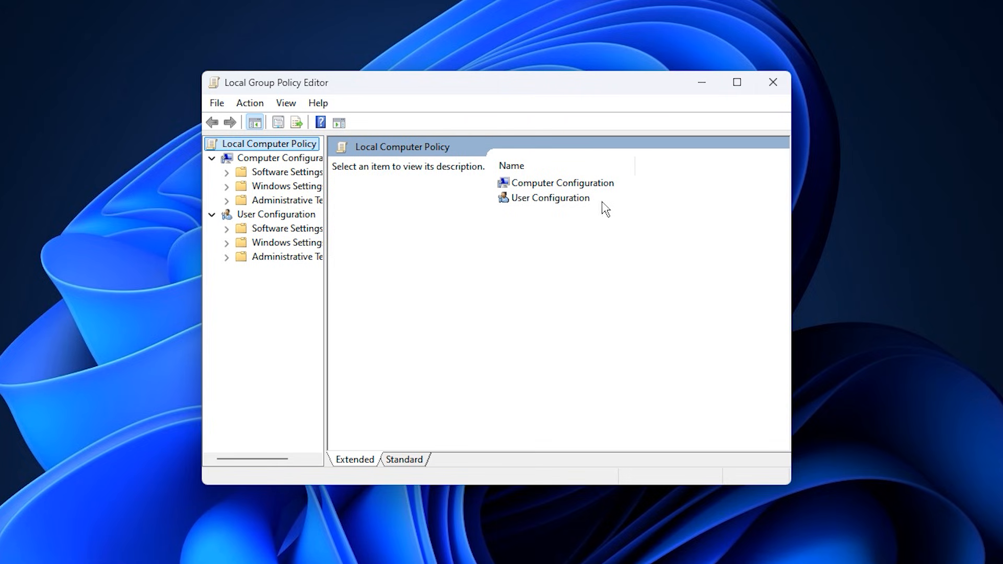
Navigate Computer Configuration > Administrative Templates > System > Power Management > Power Throttling Settings to the Turn off Power Throttling policy.
double_click(563, 184)
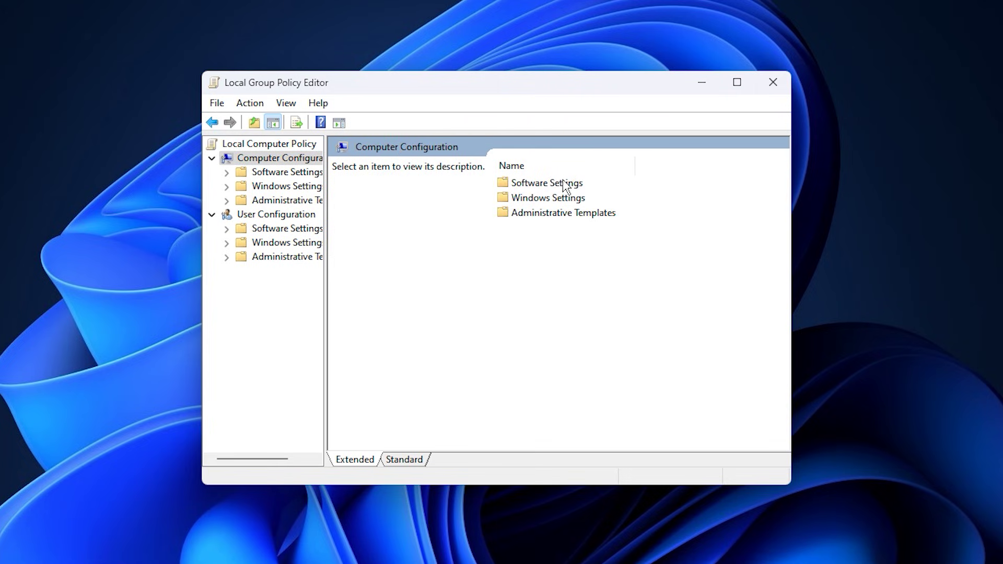
double_click(552, 213)
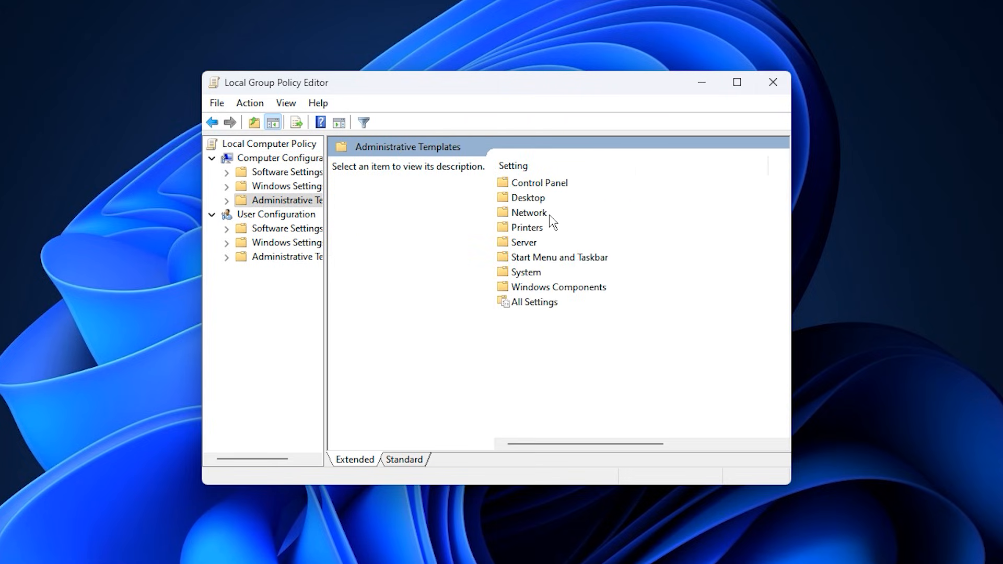
double_click(530, 274)
scroll(548, 339, "down", 3)
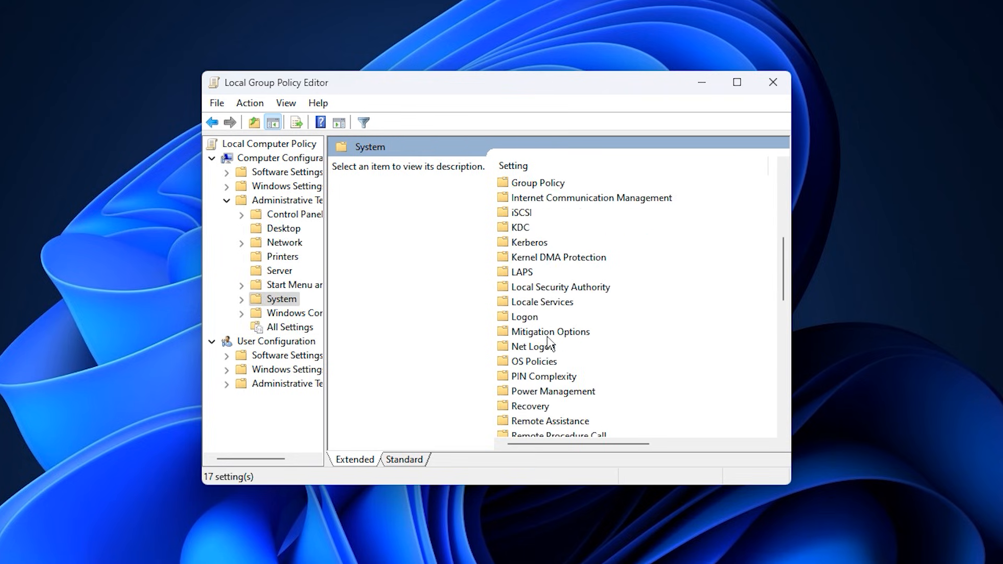
double_click(558, 392)
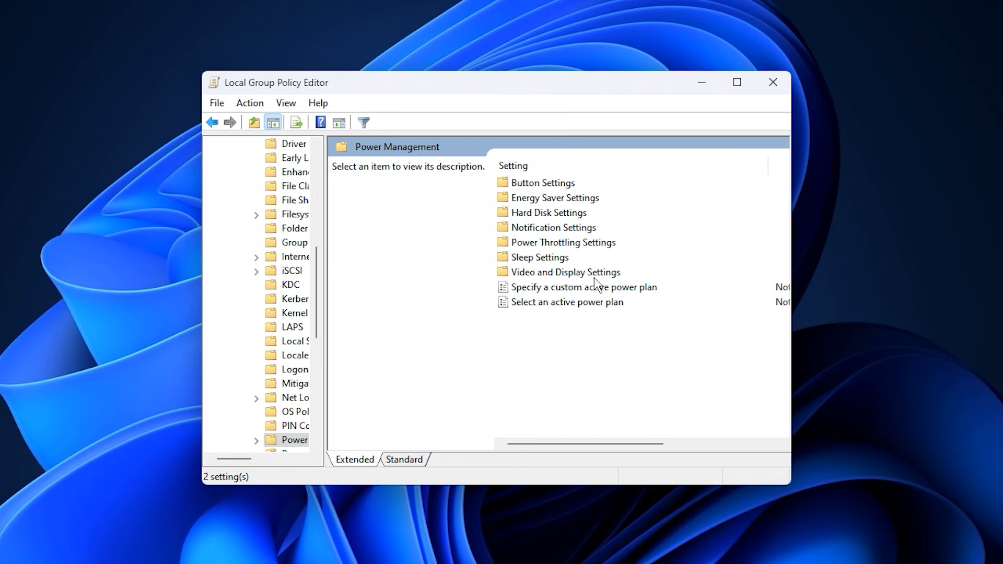
double_click(563, 243)
left_click(579, 186)
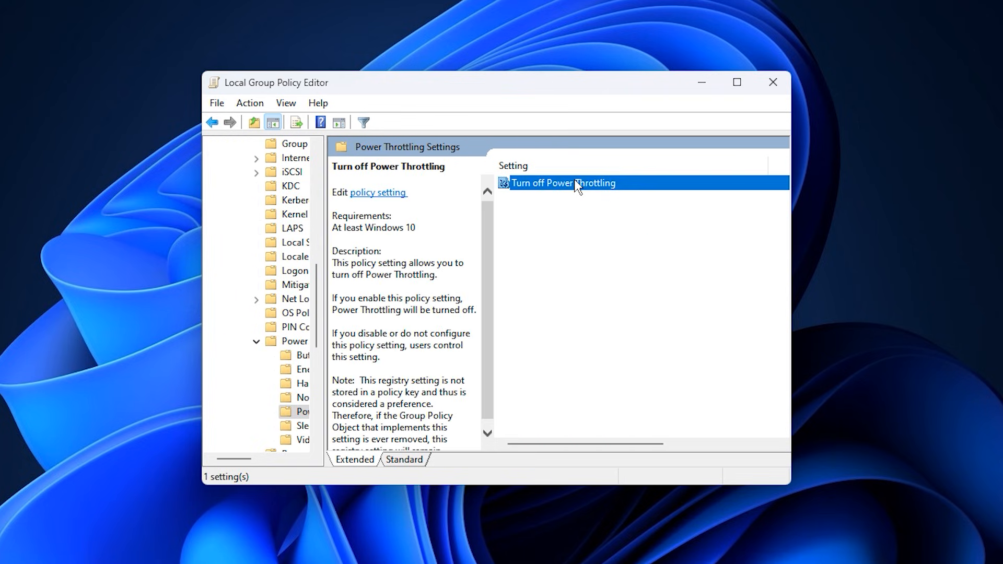
double_click(562, 188)
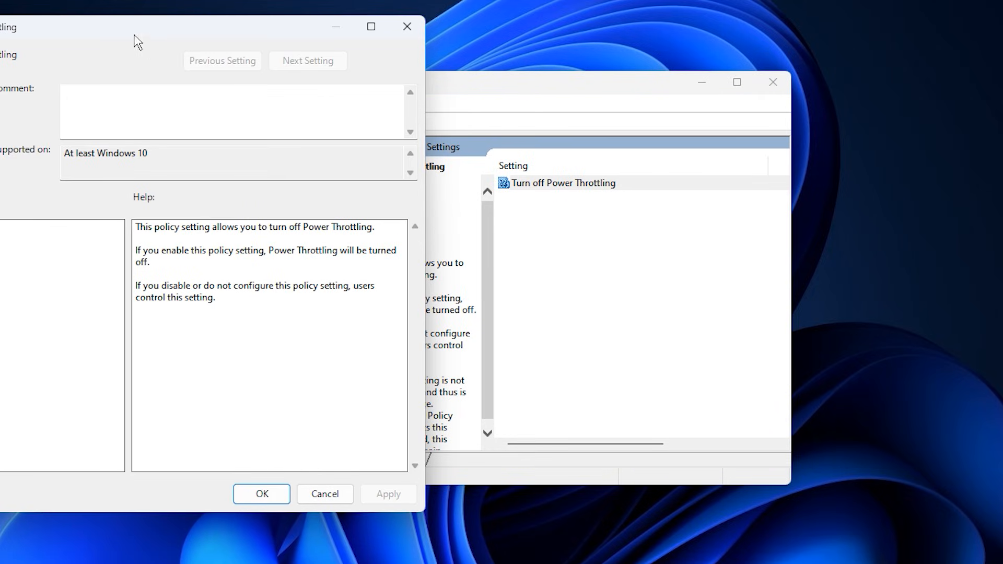
left_click_drag(126, 35, 573, 138)
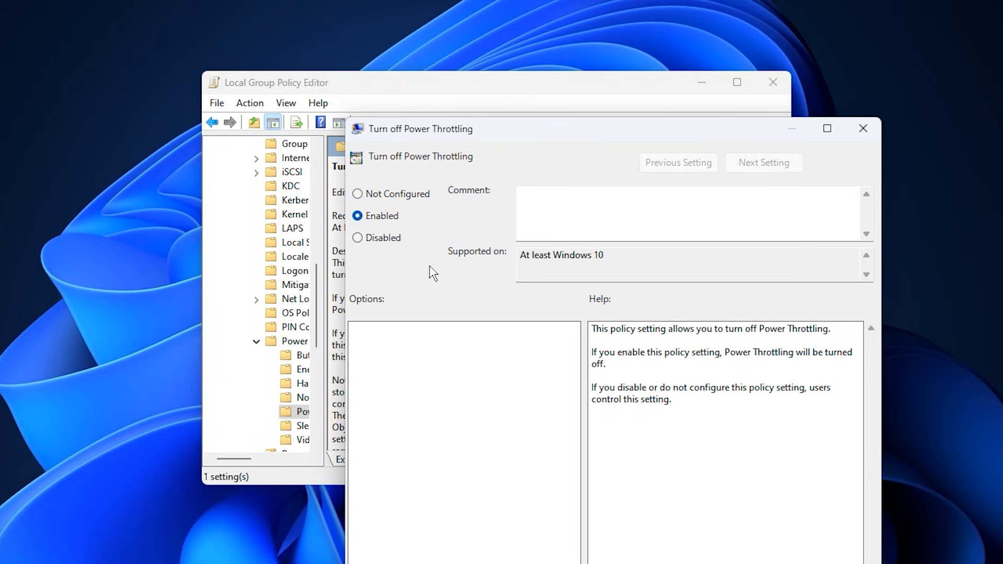
Confirm the Turn off Power Throttling policy and return to the policy root.
key("Return")
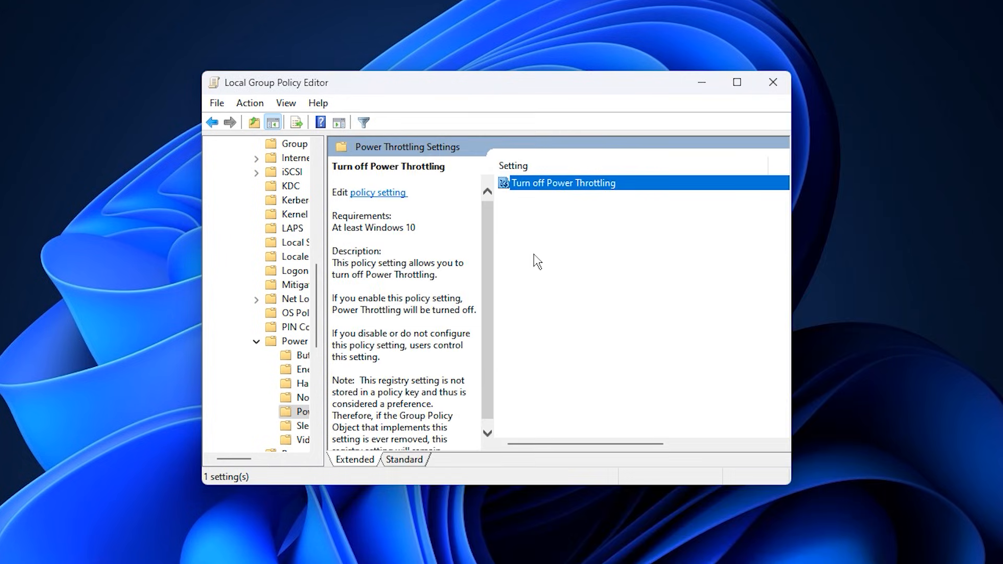
left_click(212, 123)
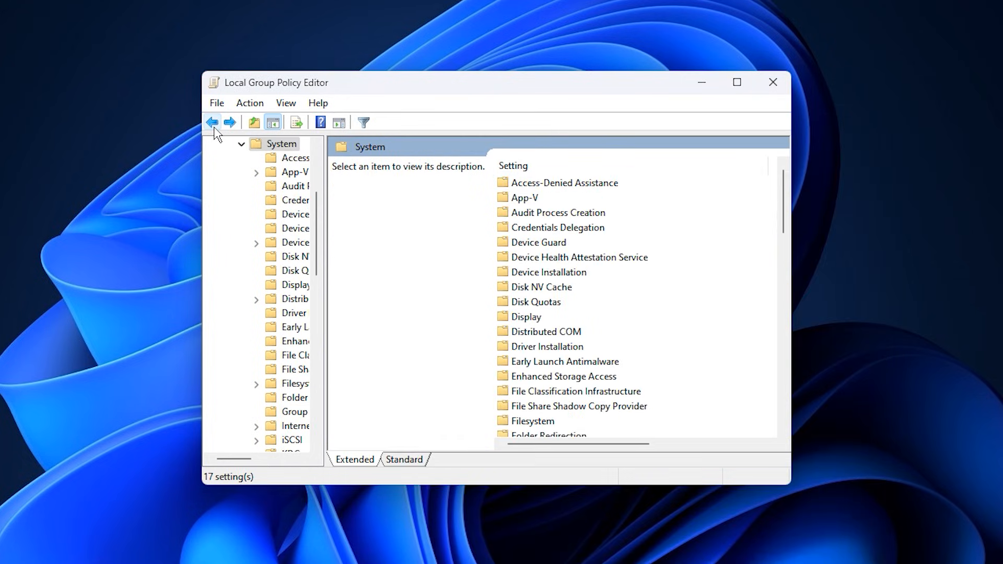
left_click(213, 123)
left_click(213, 124)
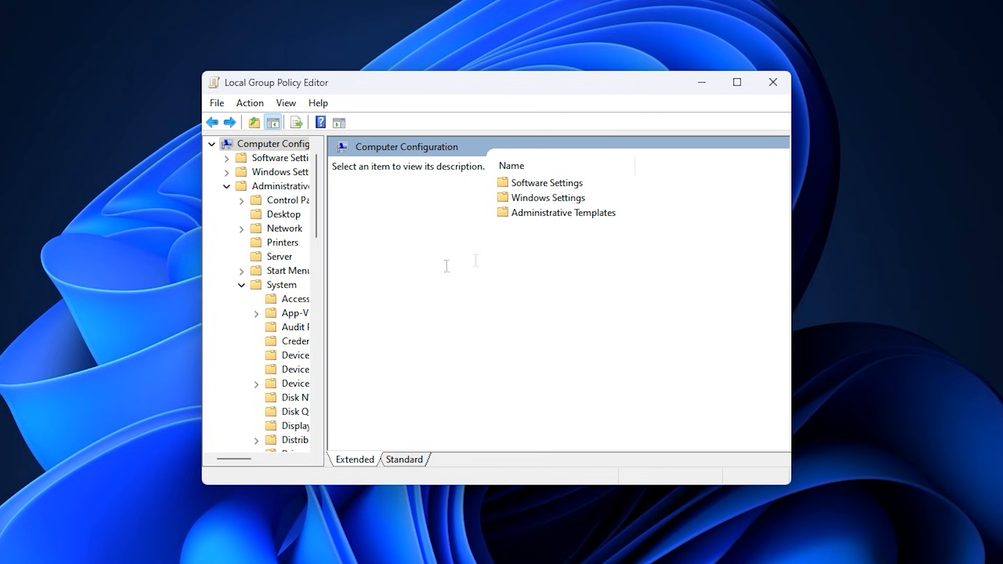
left_click(212, 123)
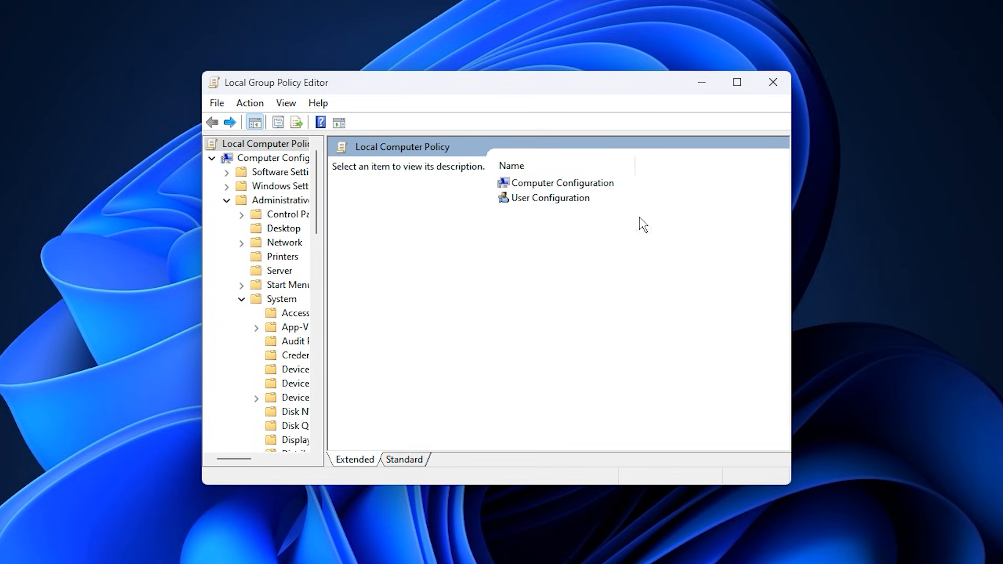
Navigate Computer Configuration > Administrative Templates > Windows Components > App Privacy.
left_click(559, 185)
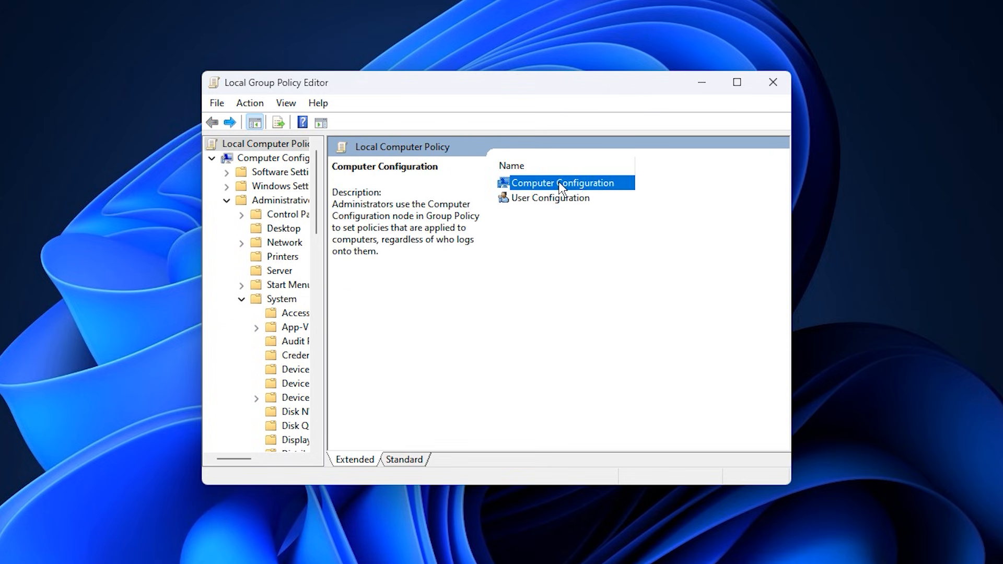
double_click(559, 185)
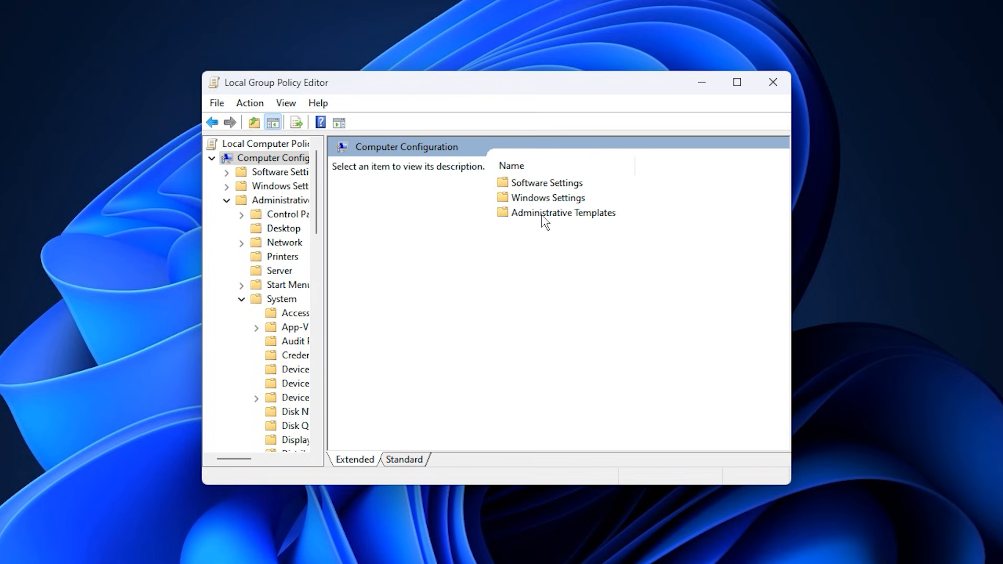
double_click(546, 214)
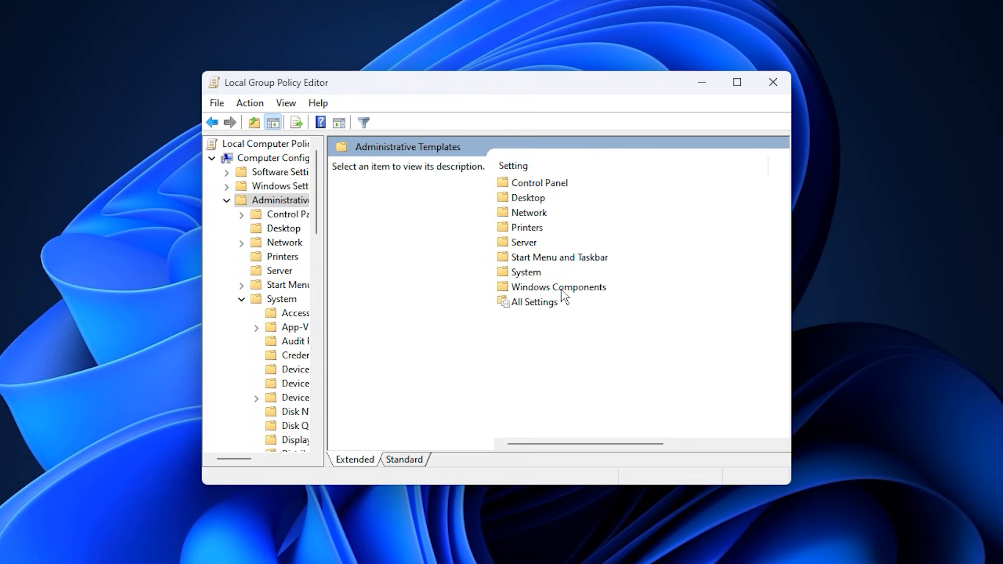
left_click(562, 288)
double_click(562, 292)
left_click(554, 226)
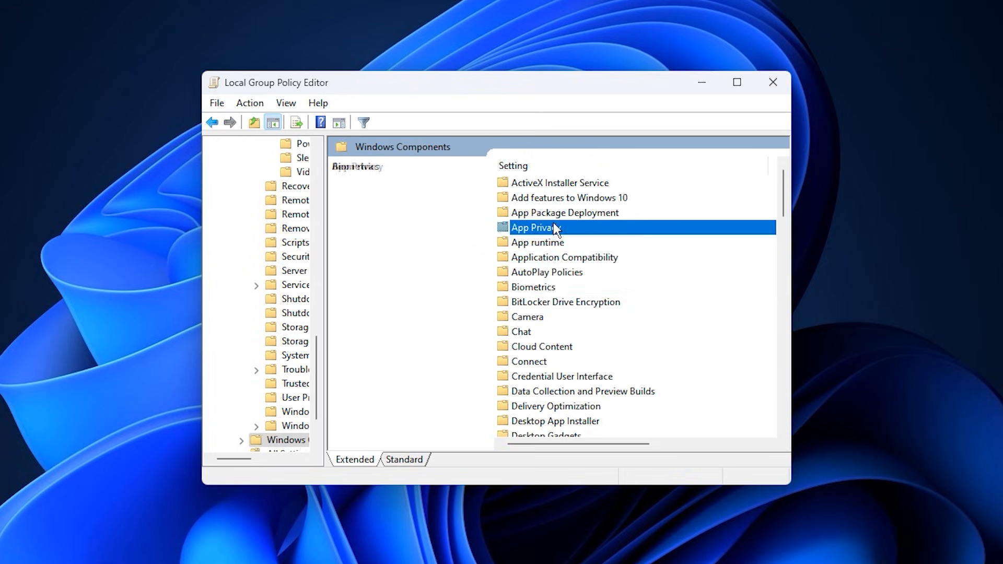
double_click(563, 234)
scroll(573, 329, "down", 5)
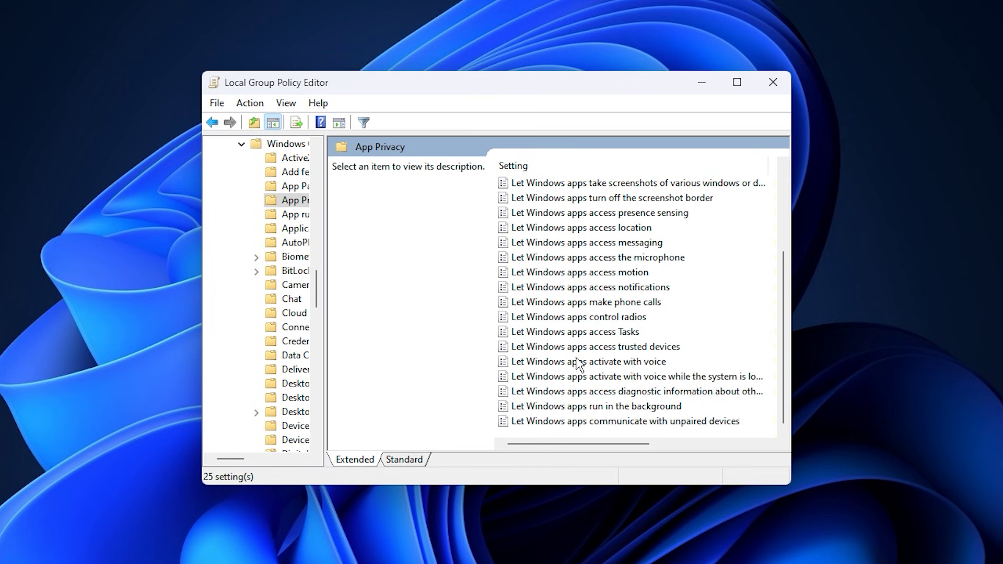
Set Let Windows apps run in the background to Enabled with Force Deny for all apps.
left_click(596, 406)
double_click(596, 407)
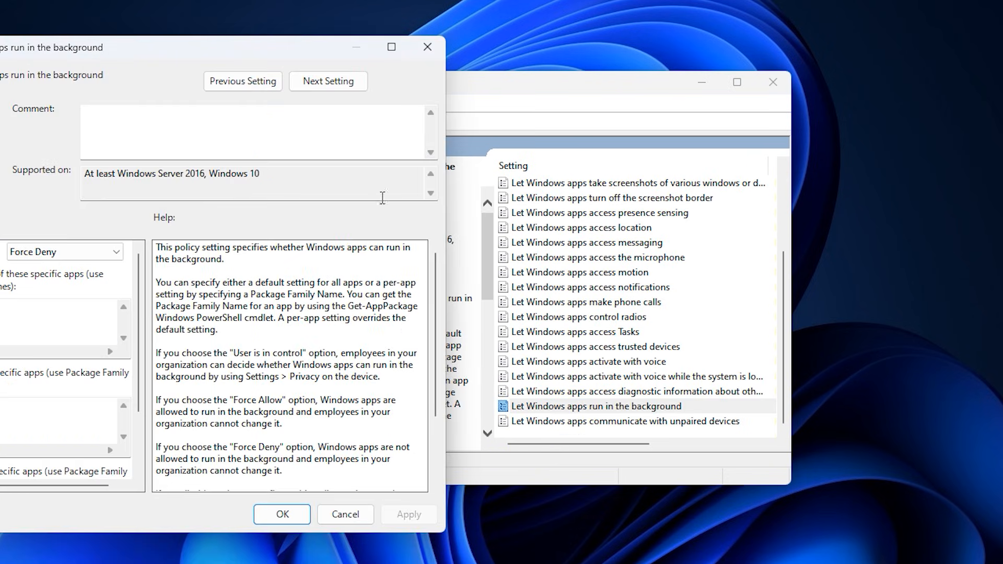
left_click_drag(138, 75, 571, 153)
left_click(503, 349)
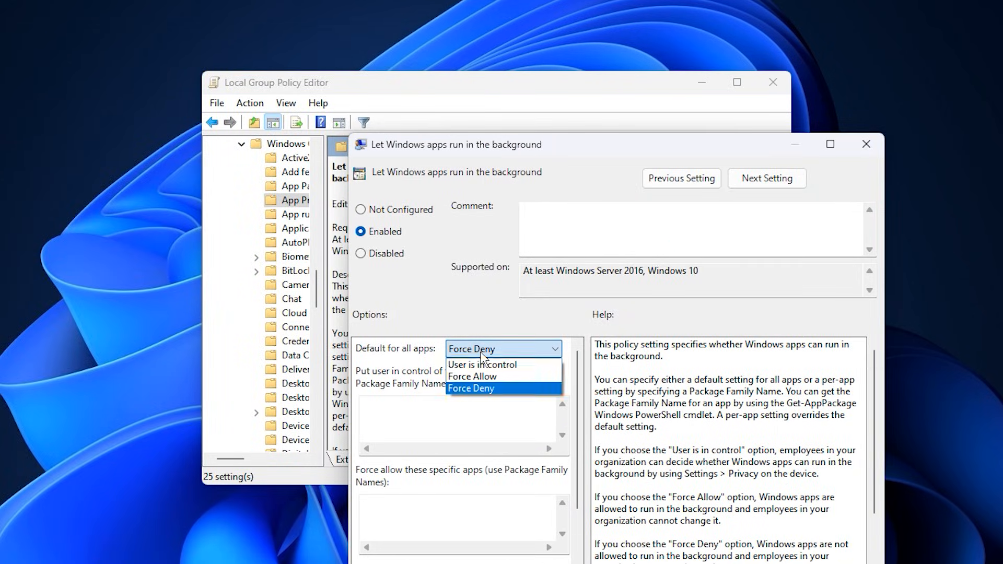
left_click(474, 391)
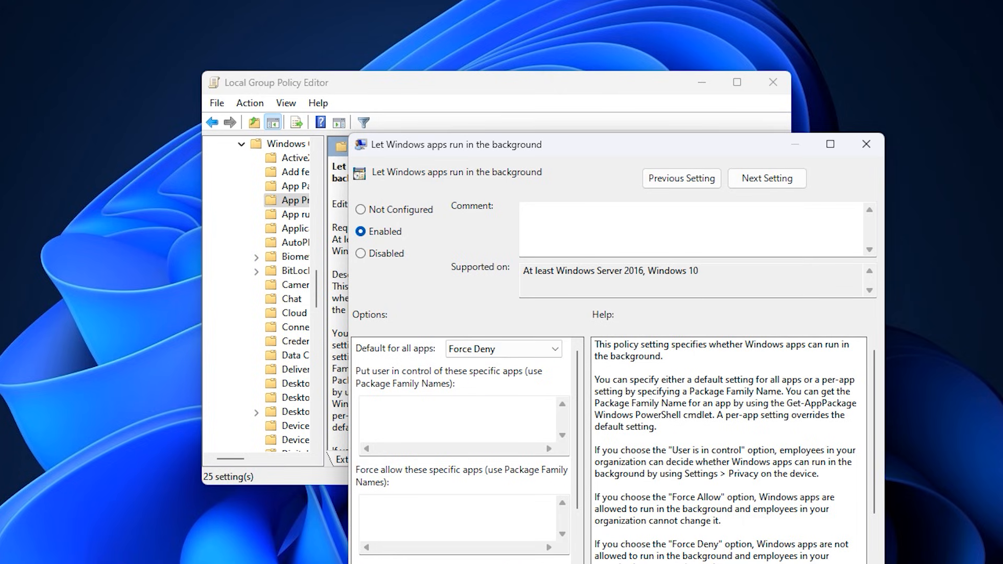
key("Return")
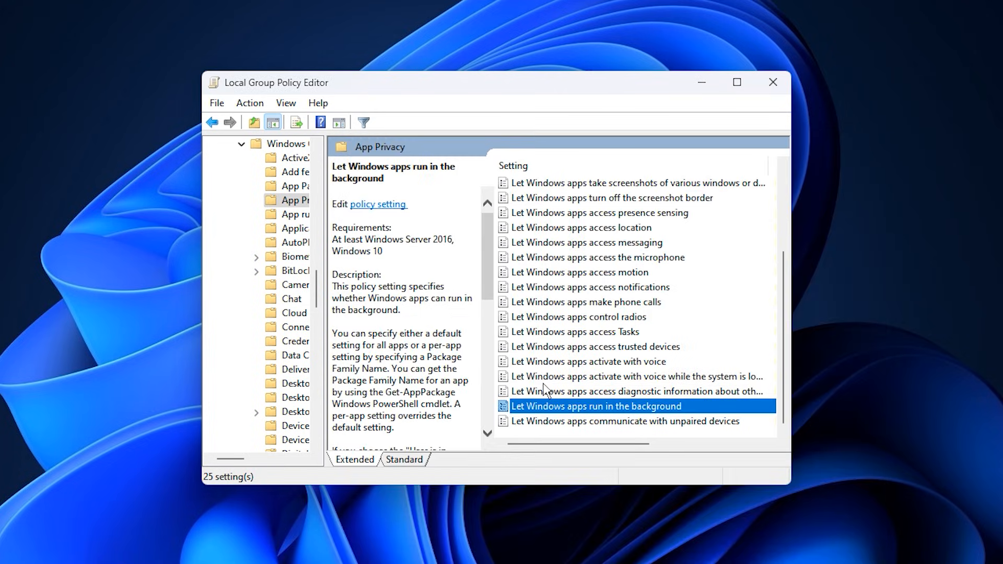
scroll(395, 315, "down", 3)
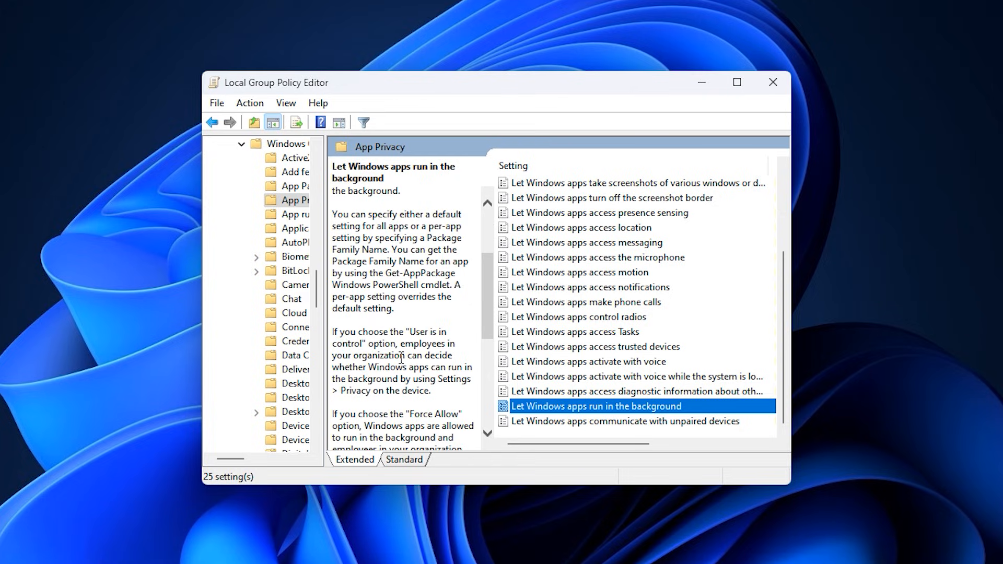
scroll(401, 357, "down", 2)
scroll(402, 357, "down", 2)
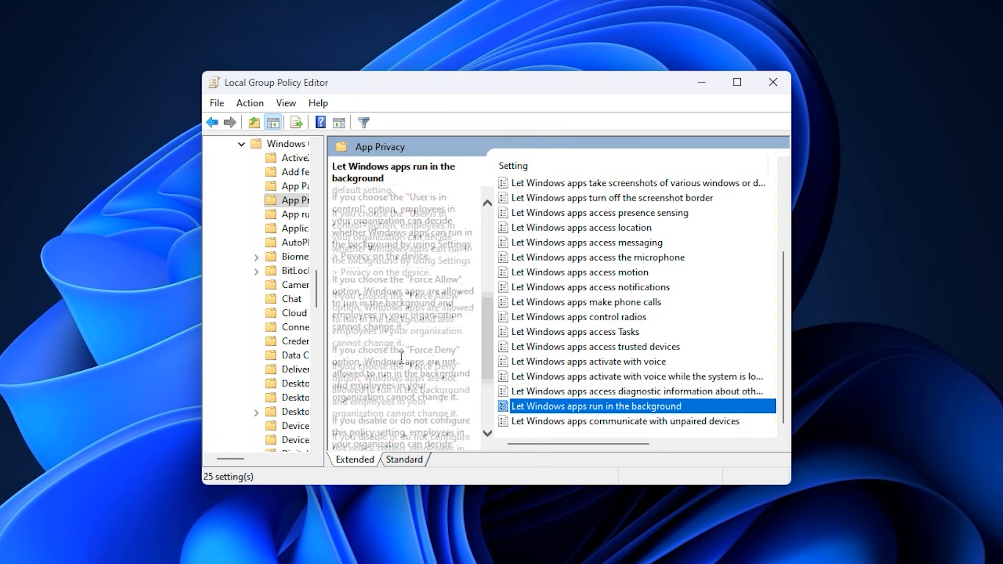
scroll(401, 357, "down", 2)
scroll(402, 356, "down", 1)
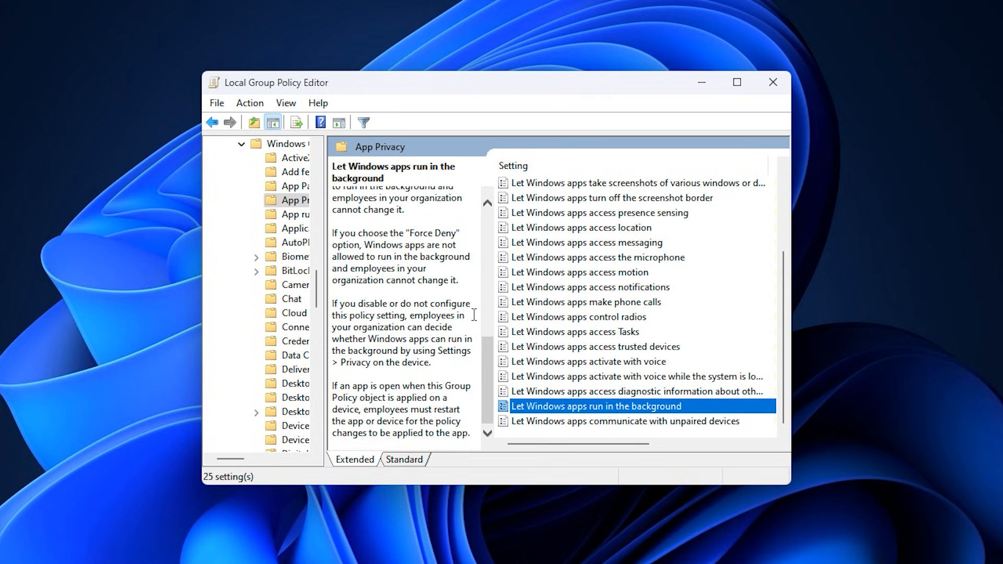
scroll(471, 317, "up", 2)
scroll(470, 317, "up", 2)
scroll(471, 317, "up", 2)
scroll(470, 317, "up", 2)
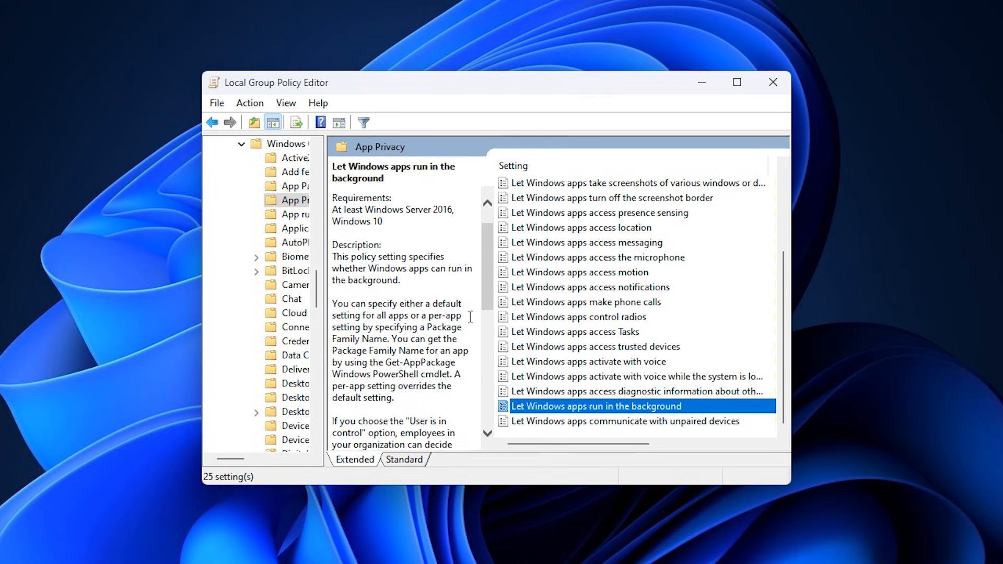
scroll(470, 317, "up", 1)
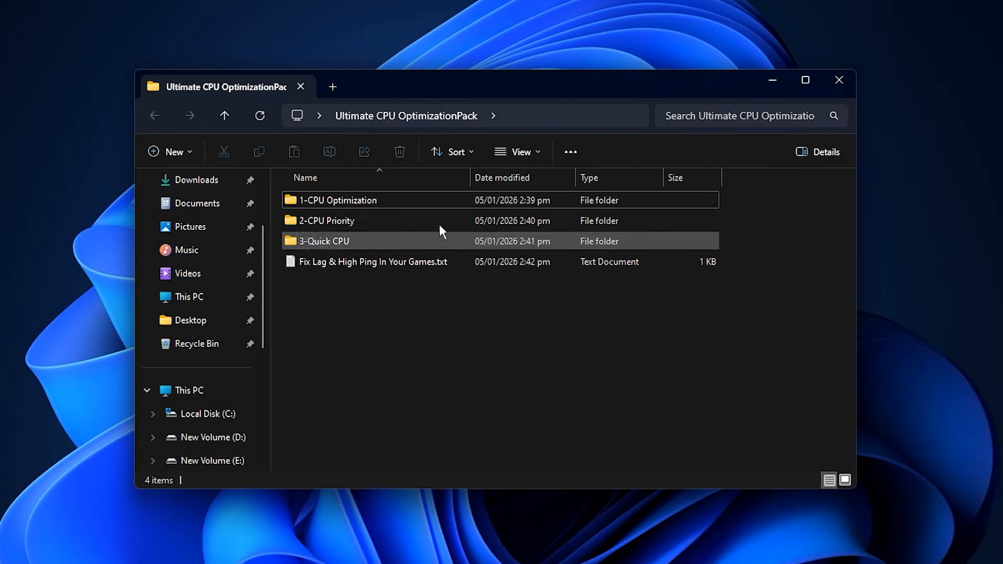
Review the thirteen registry files in the 1-CPU Optimization folder and return to the pack folder.
double_click(399, 201)
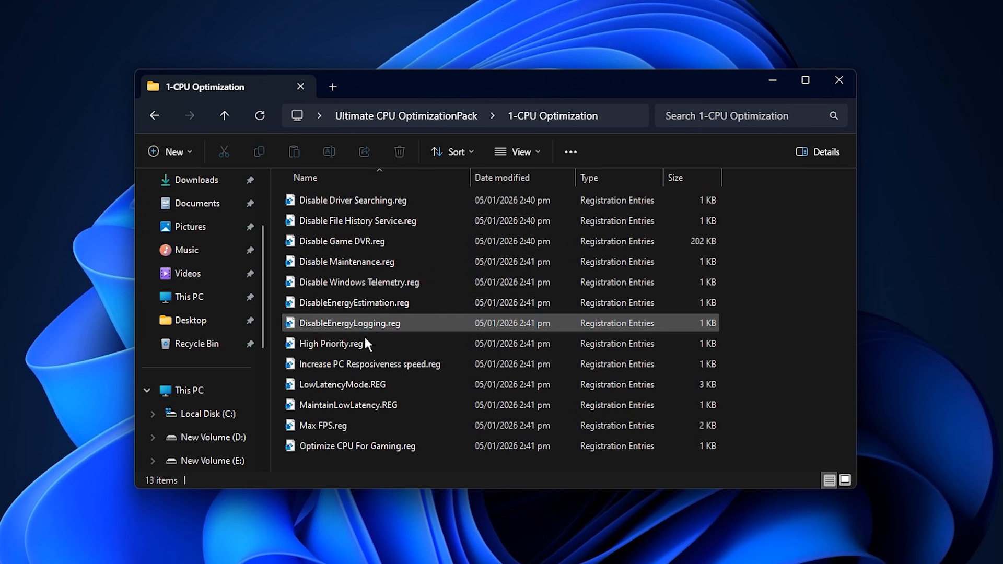
key("ctrl+a")
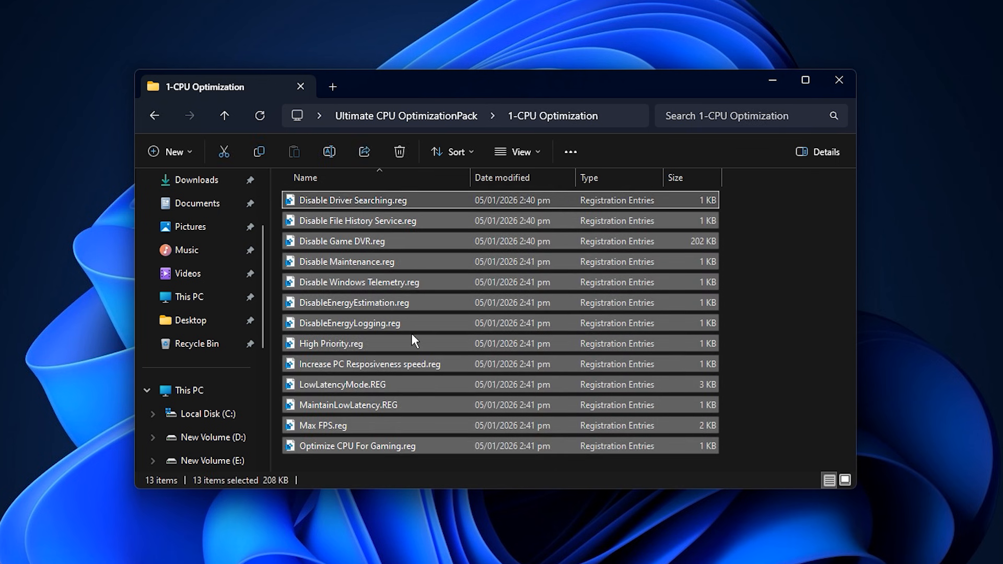
left_click(757, 286)
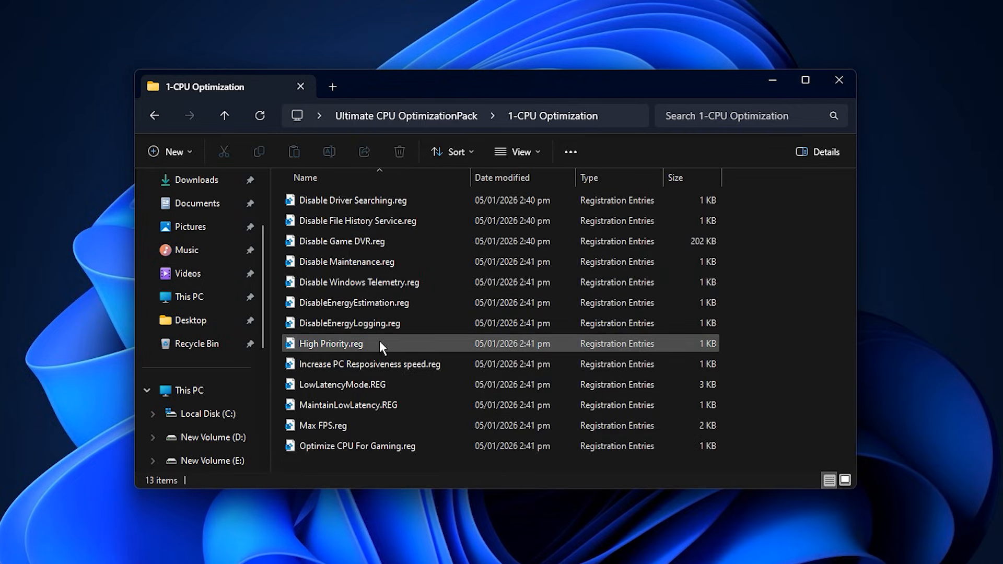
key("BackSpace")
Inspect the Intel Priority .reg file in 2-CPU Priority > INTEL.
left_click(363, 221)
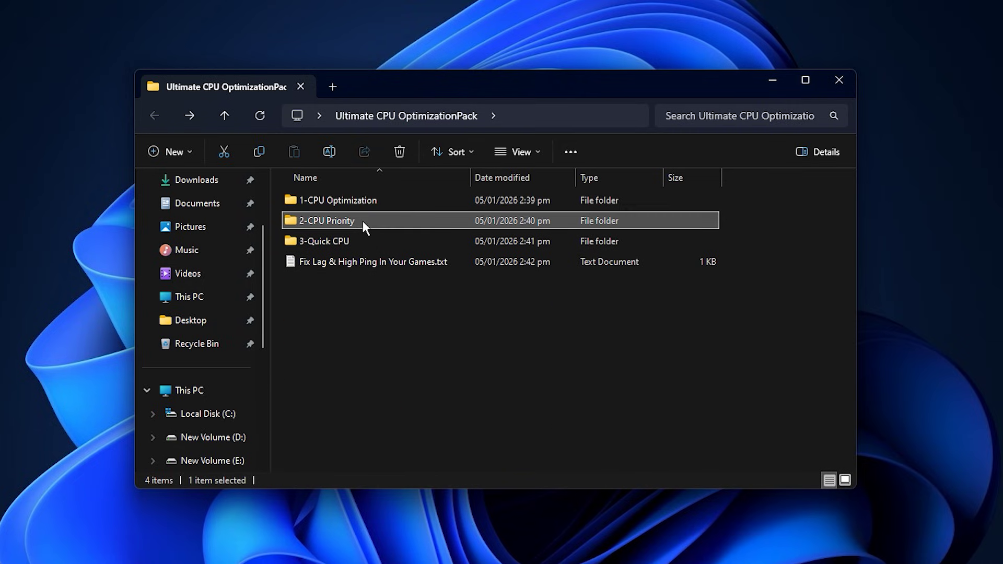
double_click(363, 221)
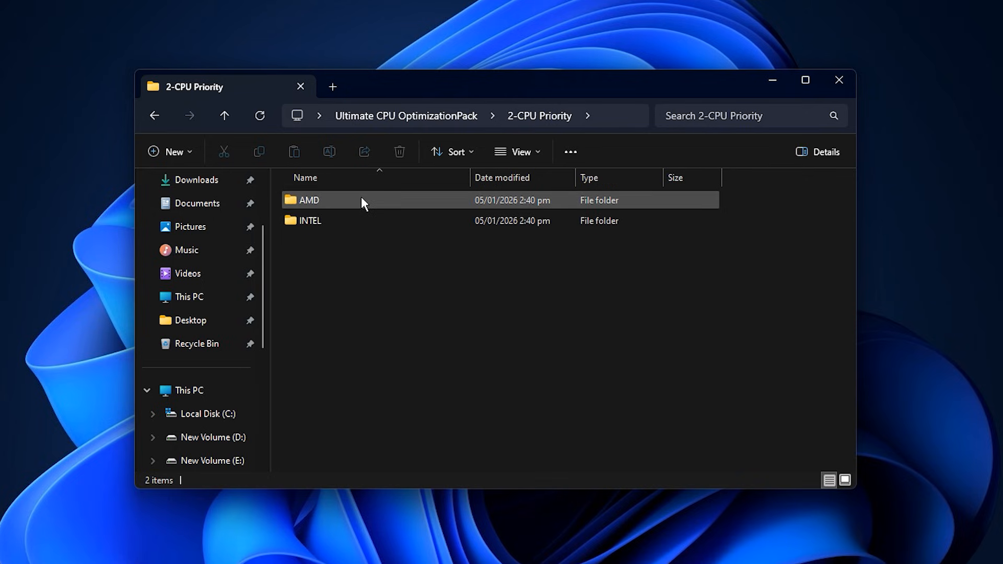
double_click(362, 225)
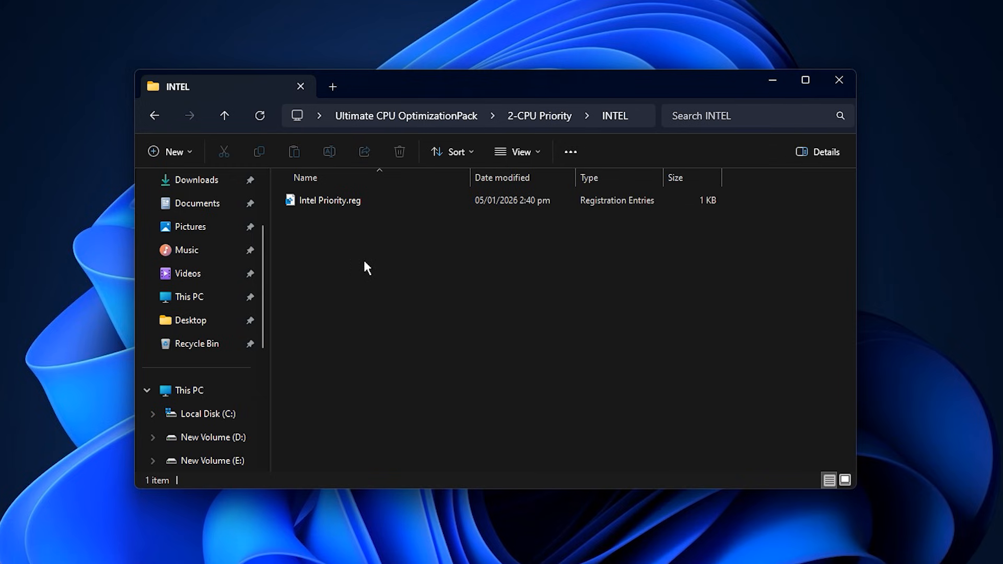
left_click(335, 199)
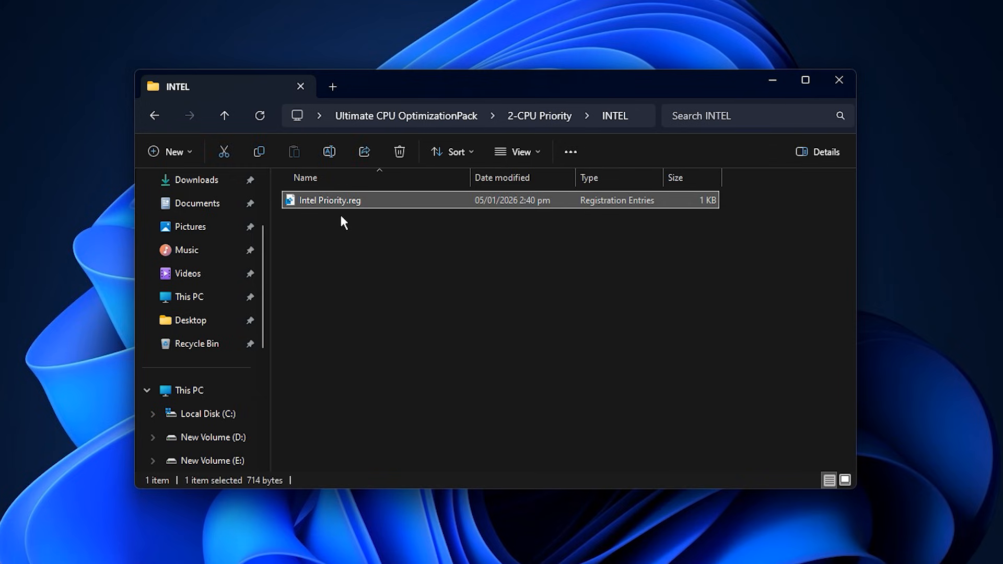
key("alt+Left")
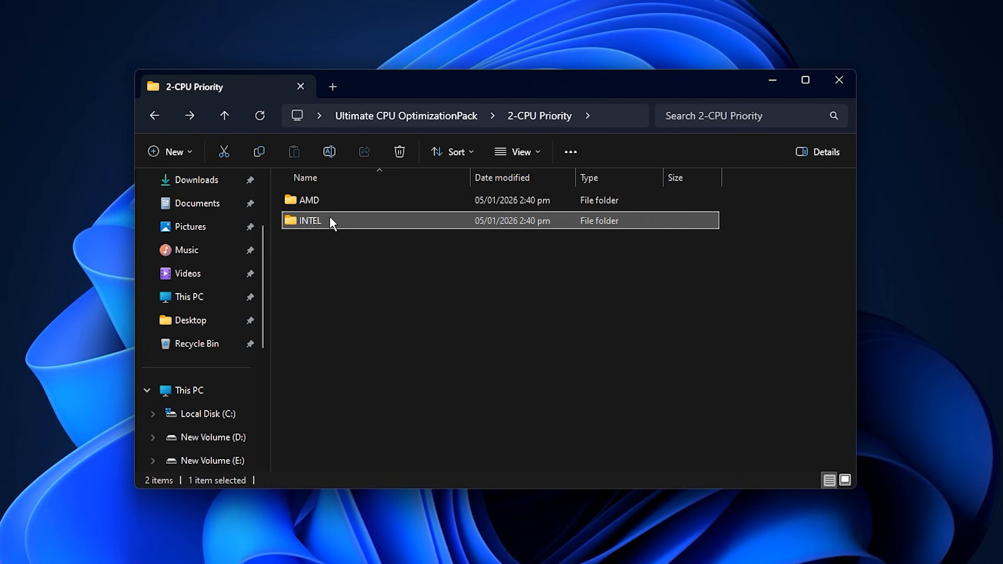
Inspect the AMD CPU Priority .reg file, then return to the optimization pack folder.
double_click(353, 205)
left_click(348, 202)
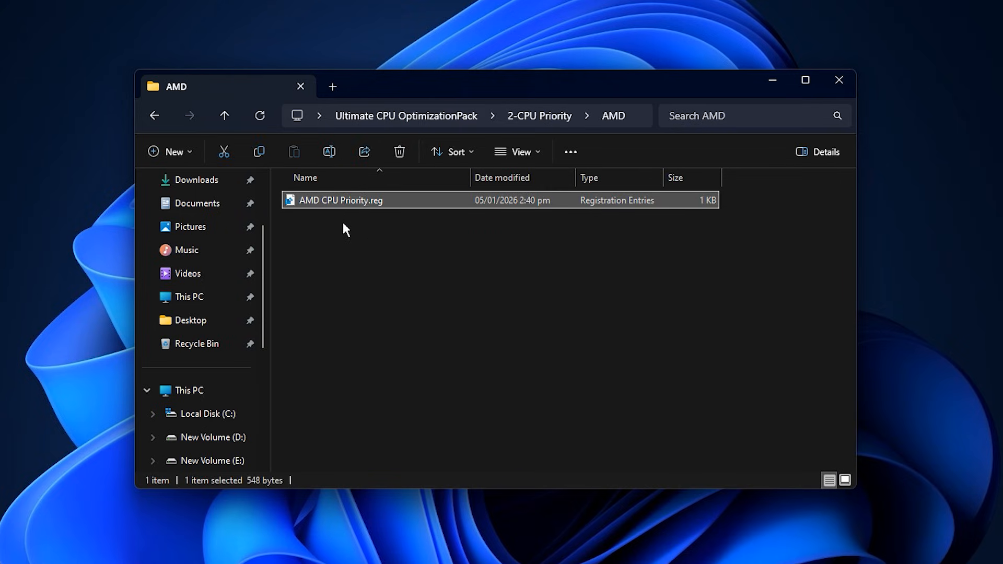
key("alt+Left")
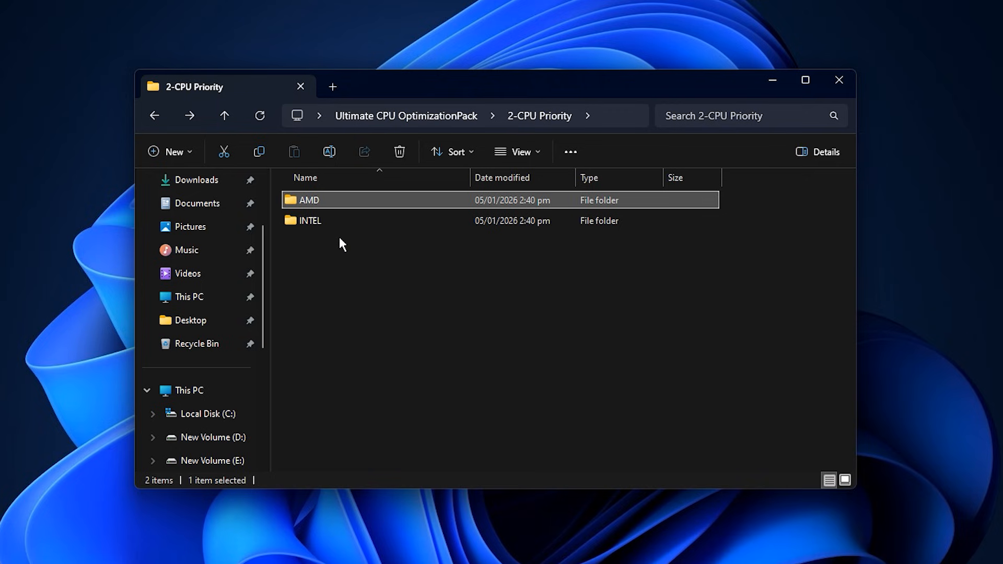
key("alt+Up")
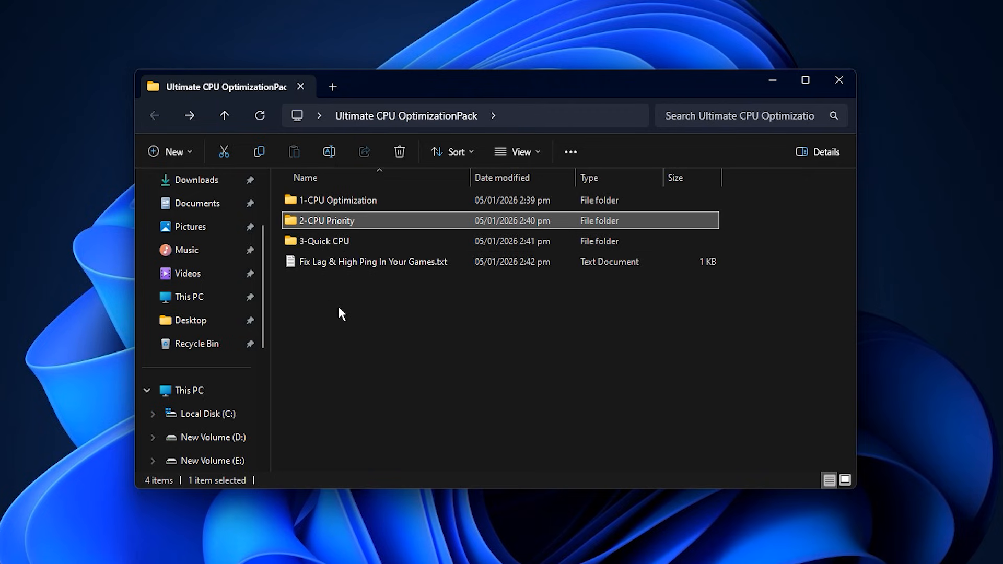
Run Quick CPU from the 3-Quick CPU folder and choose the Ultimate Performance power plan.
double_click(372, 242)
left_click(381, 208)
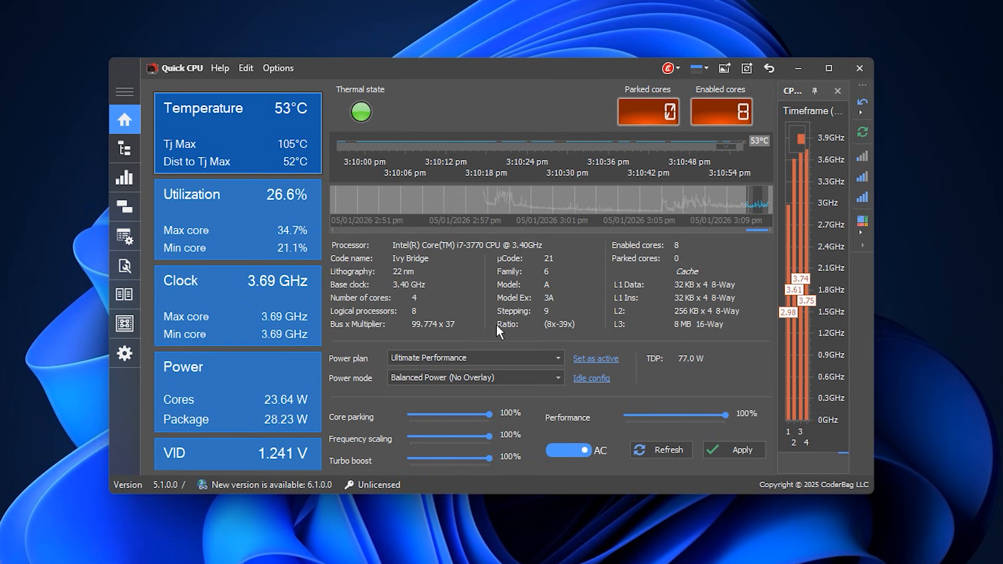
left_click(468, 359)
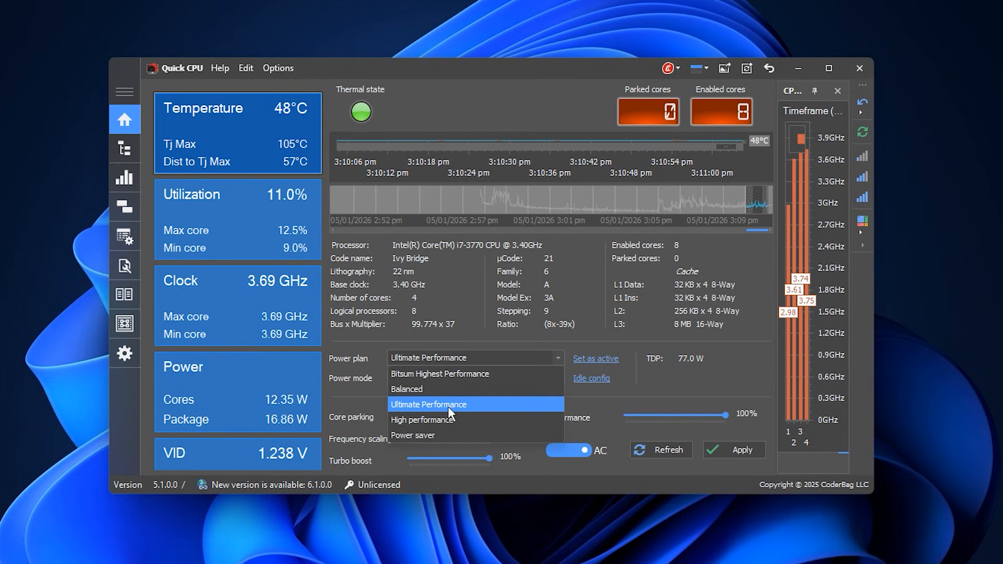
left_click(451, 406)
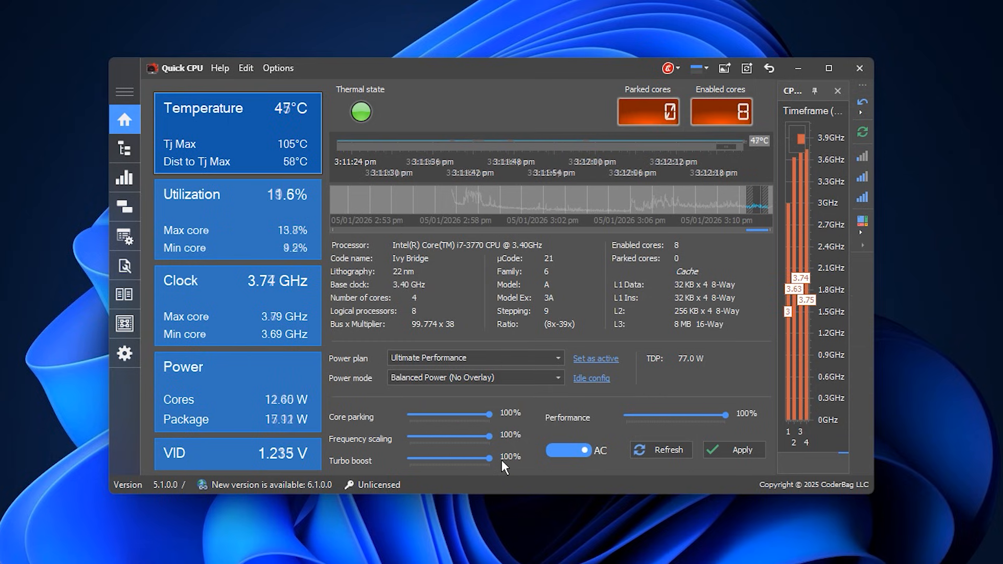
View Quick CPU's All Controls page, minimize it, and open the Fix Lag & High Ping notes from the pack folder.
left_click(124, 324)
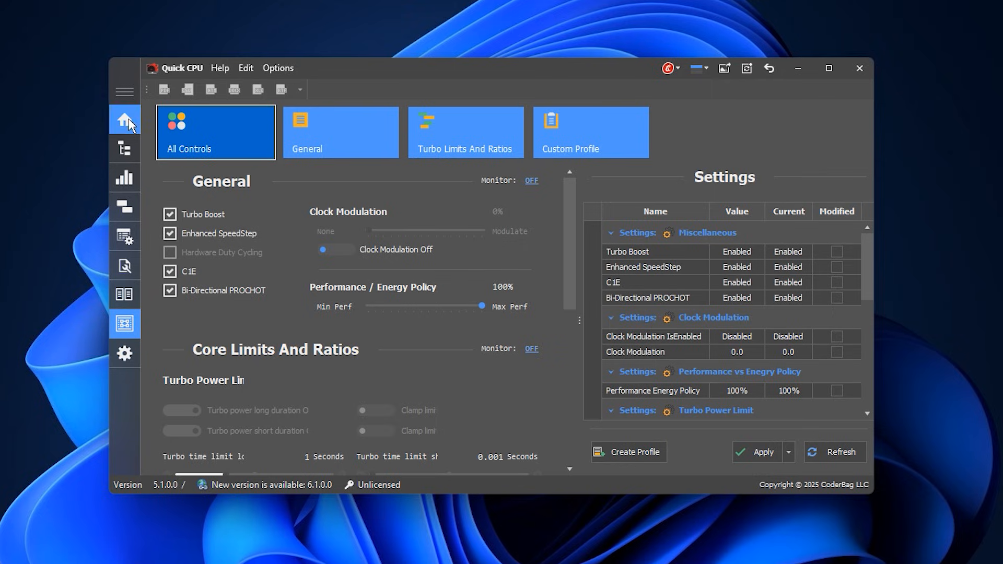
left_click(129, 119)
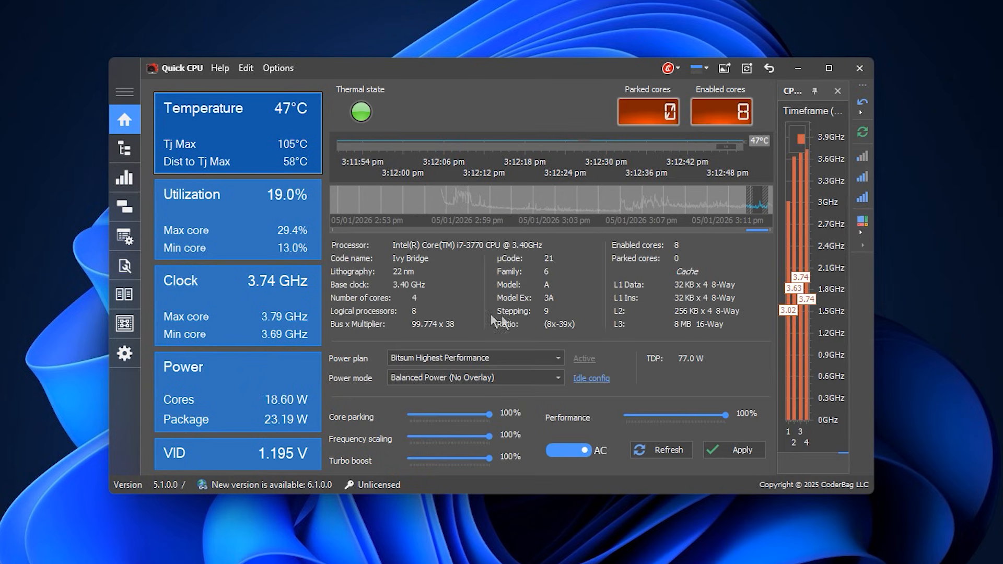
left_click(800, 69)
key("alt+Up")
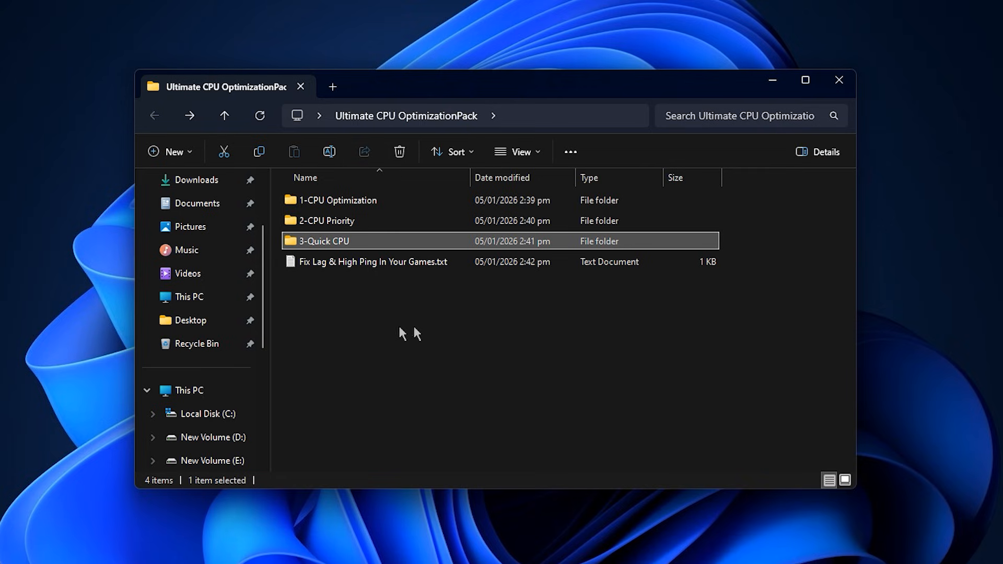
double_click(372, 263)
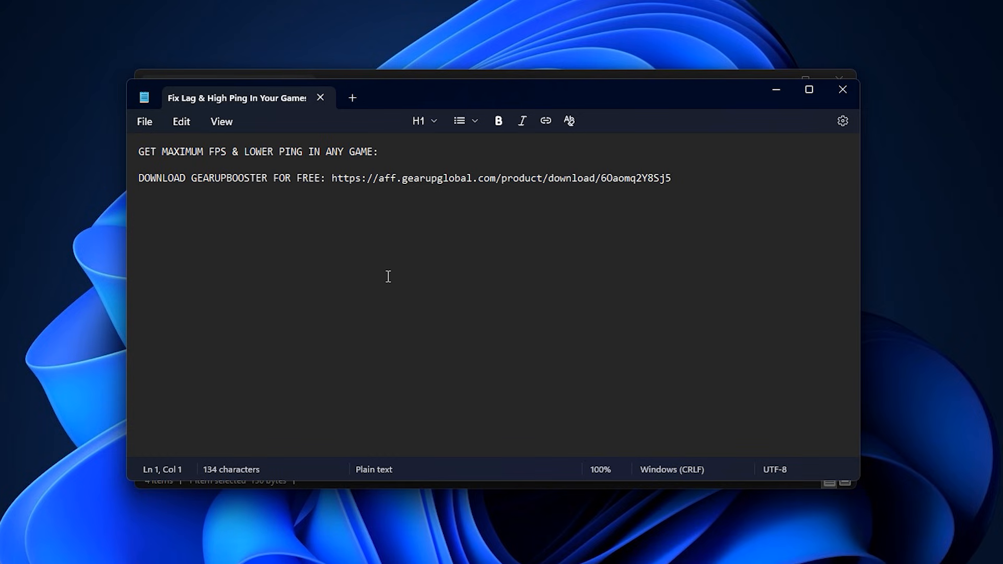
Select the GearUP Booster download URL on line 3 of the notes.
left_click_drag(690, 179, 328, 192)
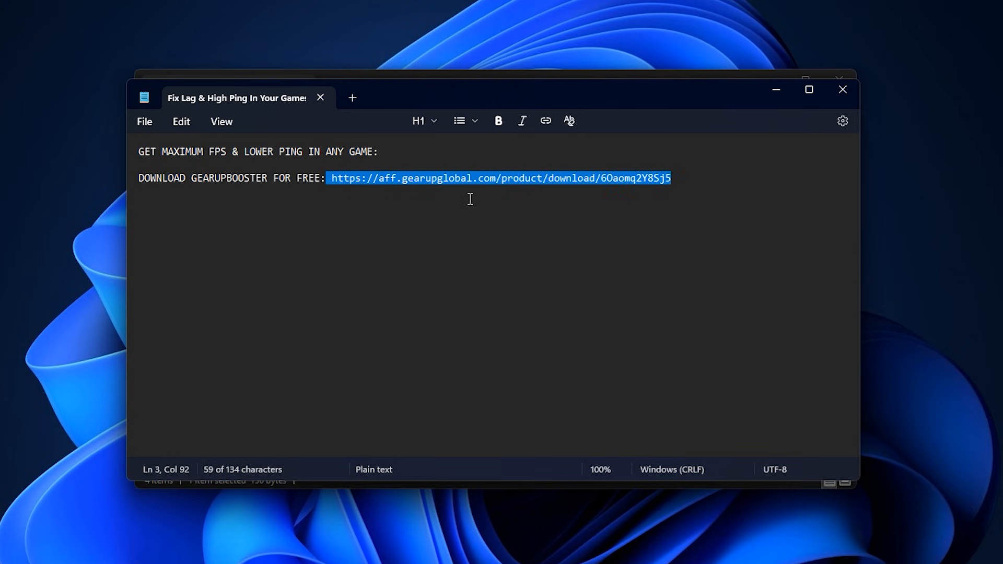
left_click(690, 191)
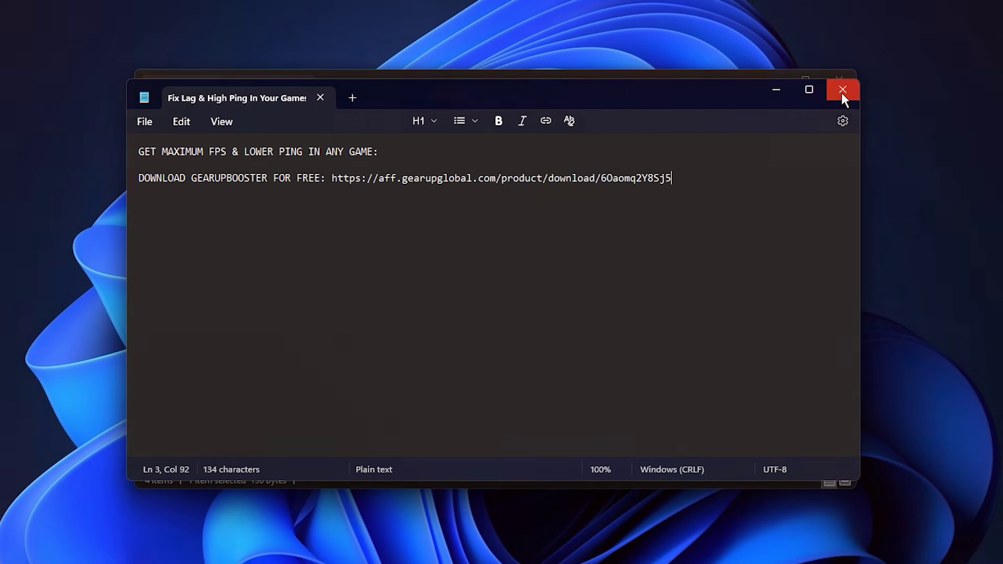
left_click(842, 89)
left_click_drag(582, 150, 337, 155)
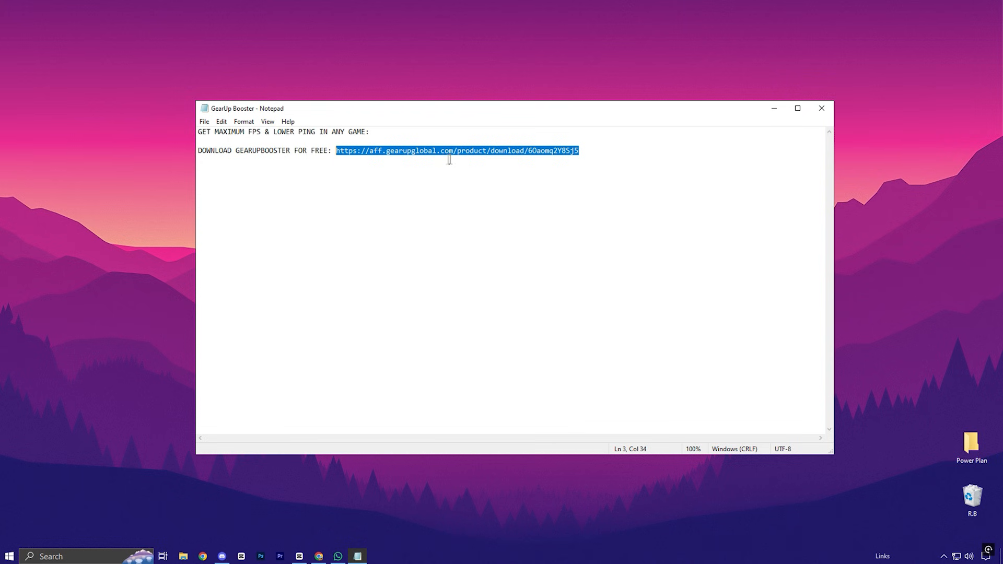
Launch GearUP Booster from the desktop, glance at the Games catalogue, and boost Fortnite from Home.
left_click(822, 109)
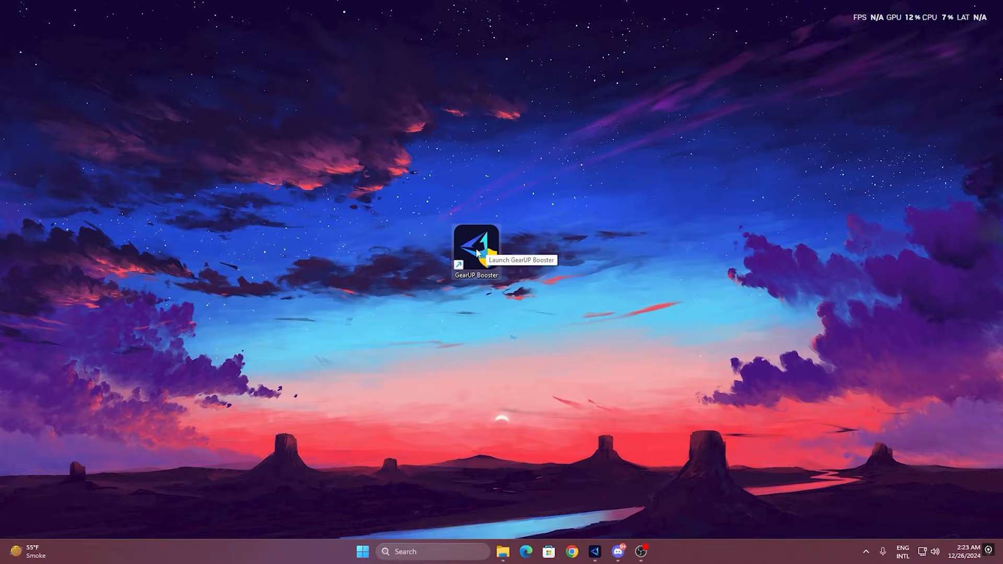
double_click(481, 255)
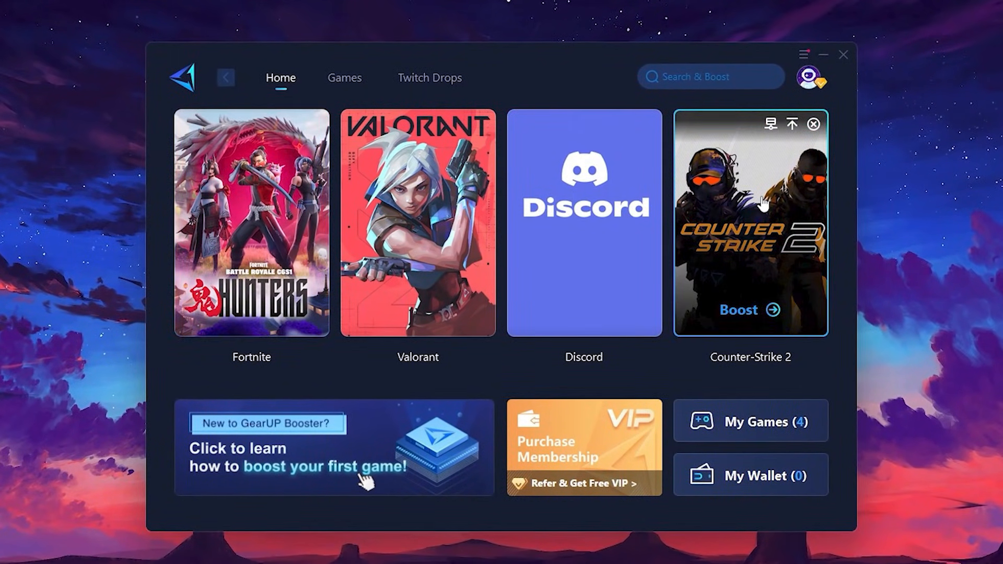
left_click(345, 78)
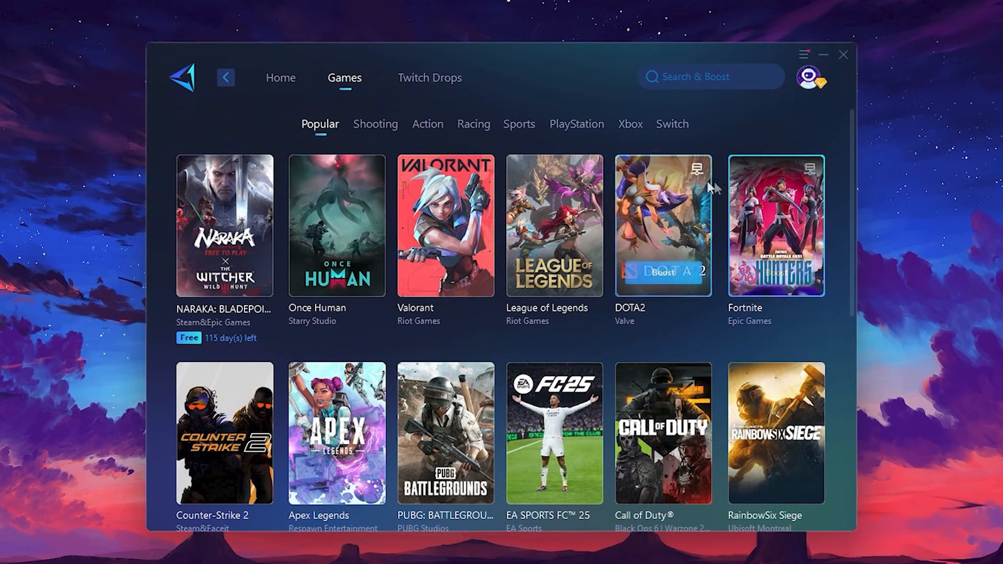
mouse_move(663, 226)
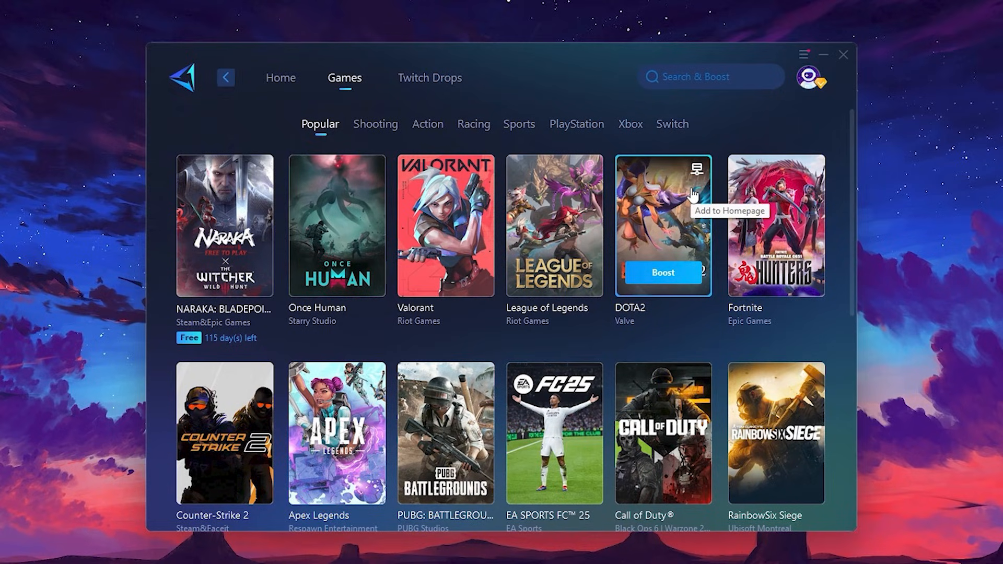
left_click(281, 78)
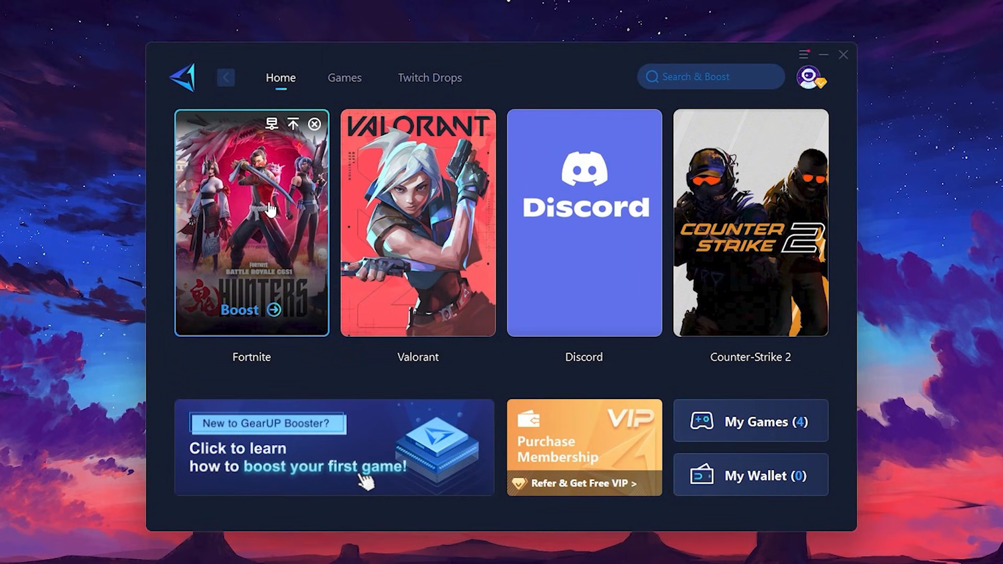
mouse_move(252, 223)
left_click(261, 314)
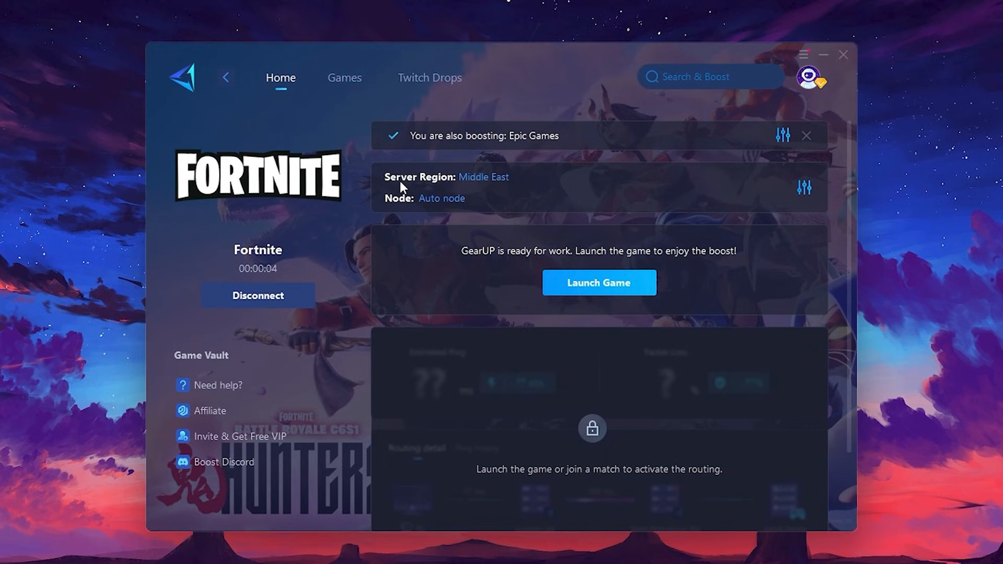
left_click(484, 178)
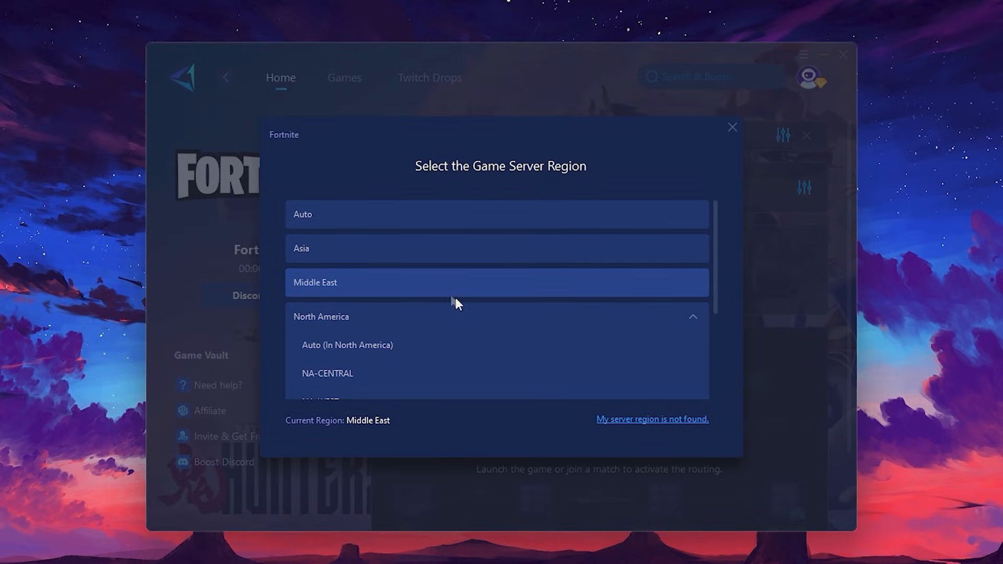
scroll(463, 314, "down", 2)
scroll(454, 306, "up", 1)
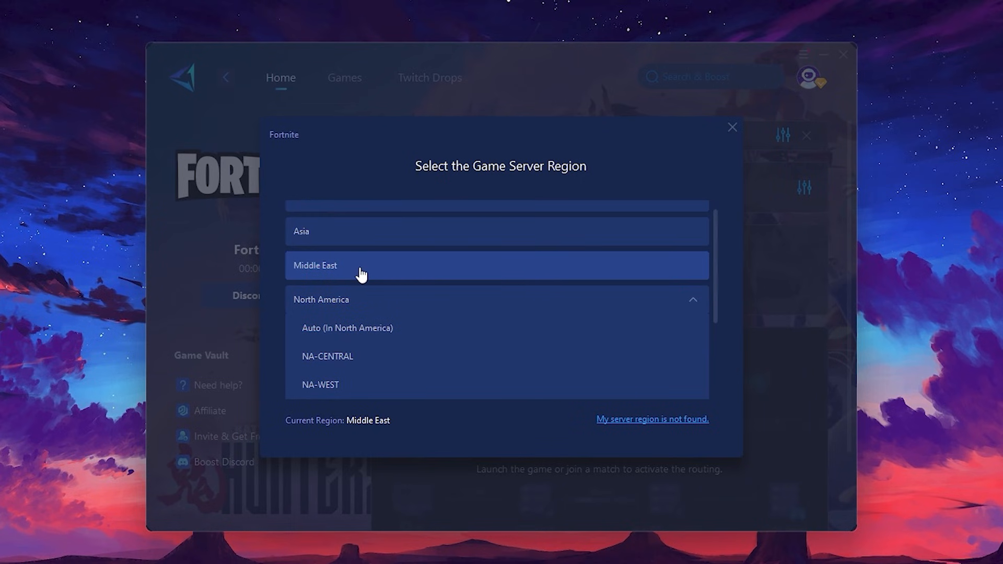
left_click(732, 126)
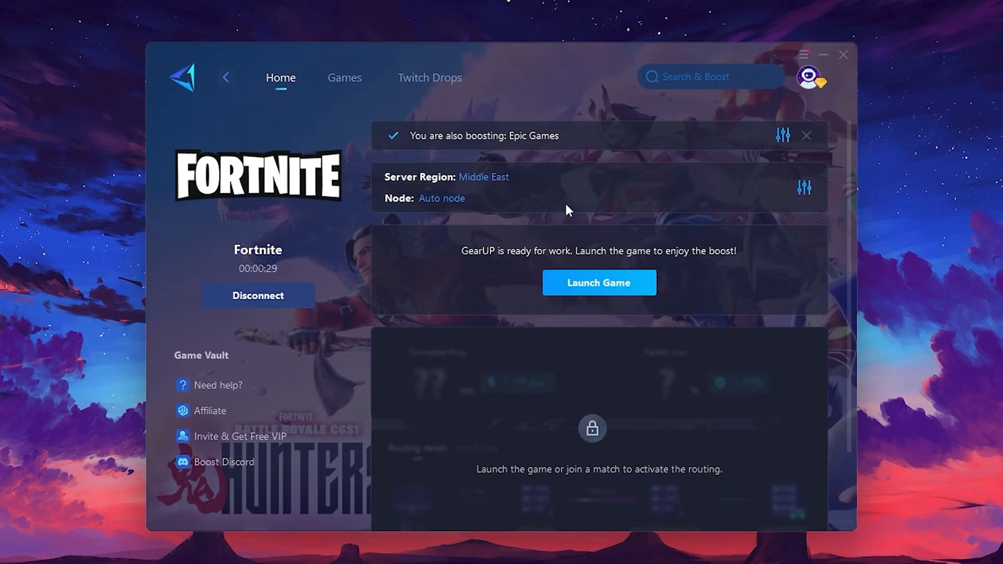
left_click(439, 199)
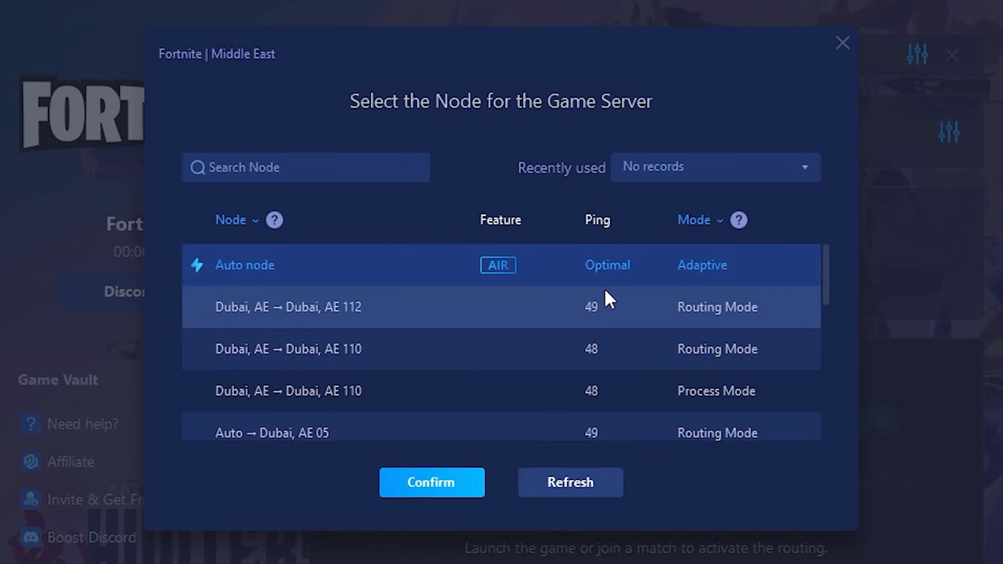
scroll(485, 313, "down", 2)
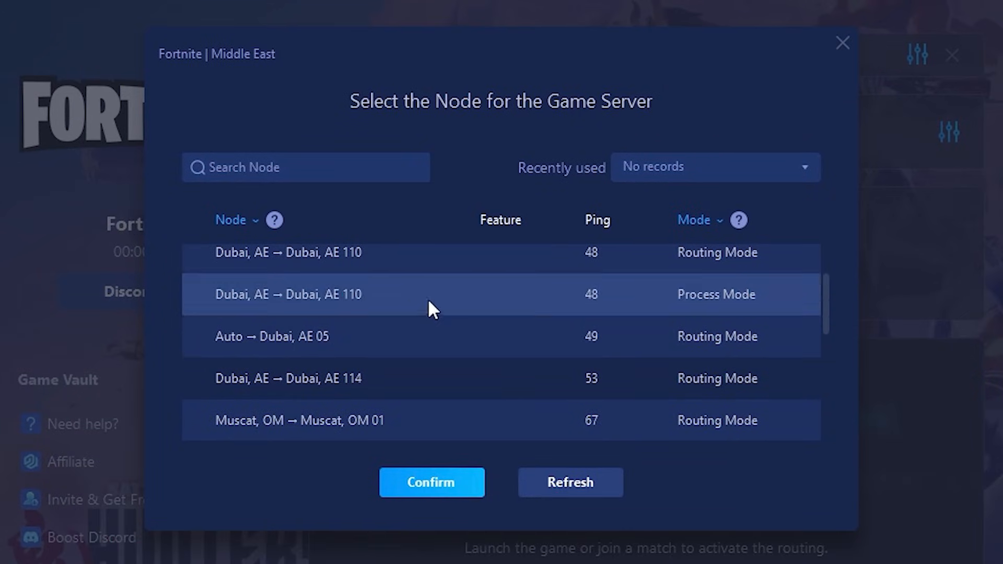
scroll(568, 316, "up", 2)
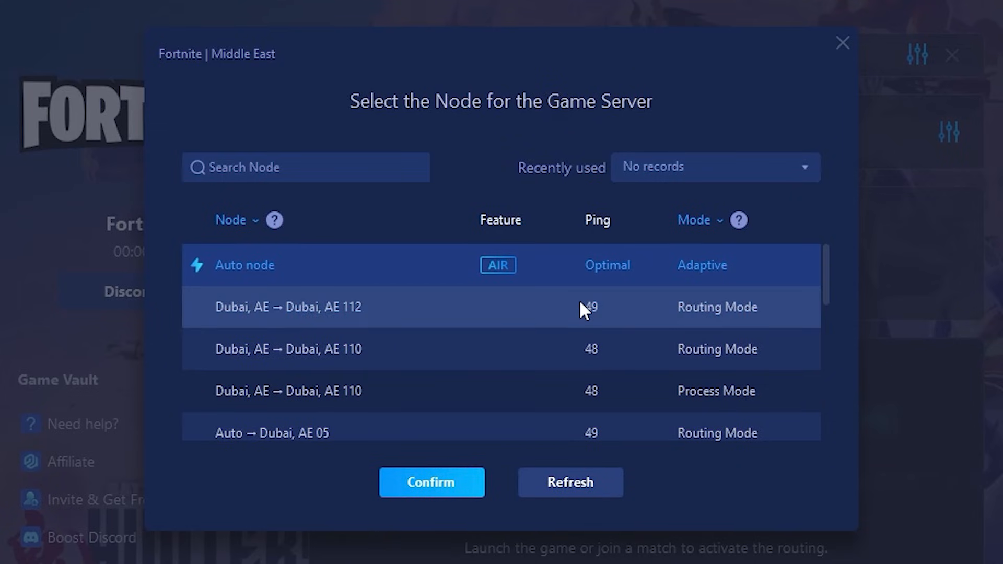
left_click(843, 43)
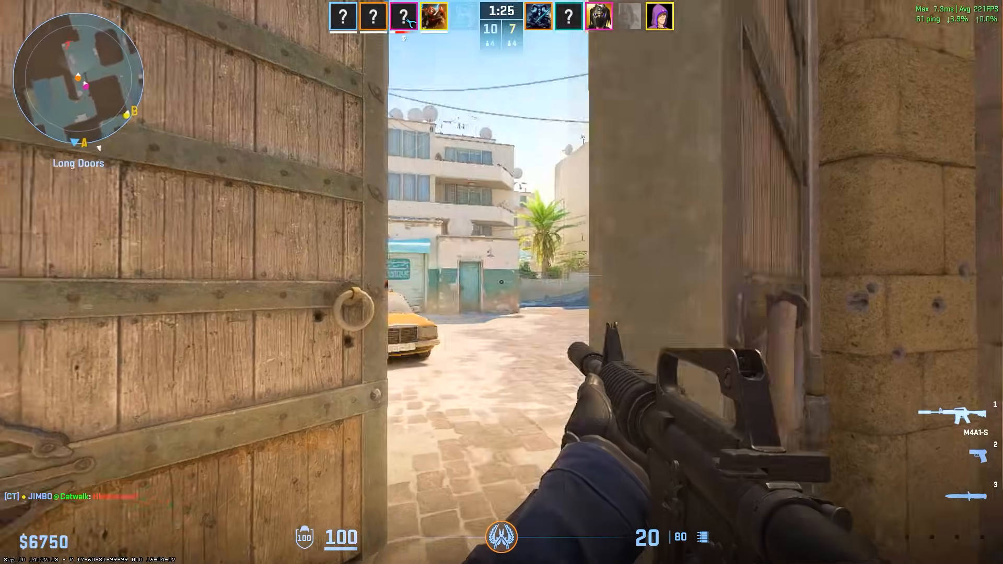
Fight along Outside Long and push into Middle, switching between knife and rifle.
left_click_drag(502, 283, 502, 282)
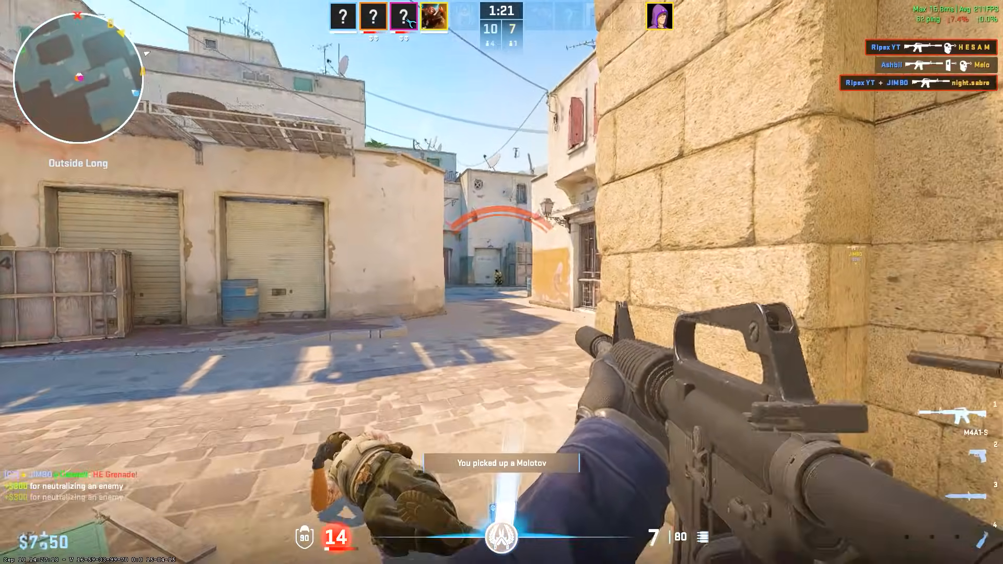
left_click(502, 282)
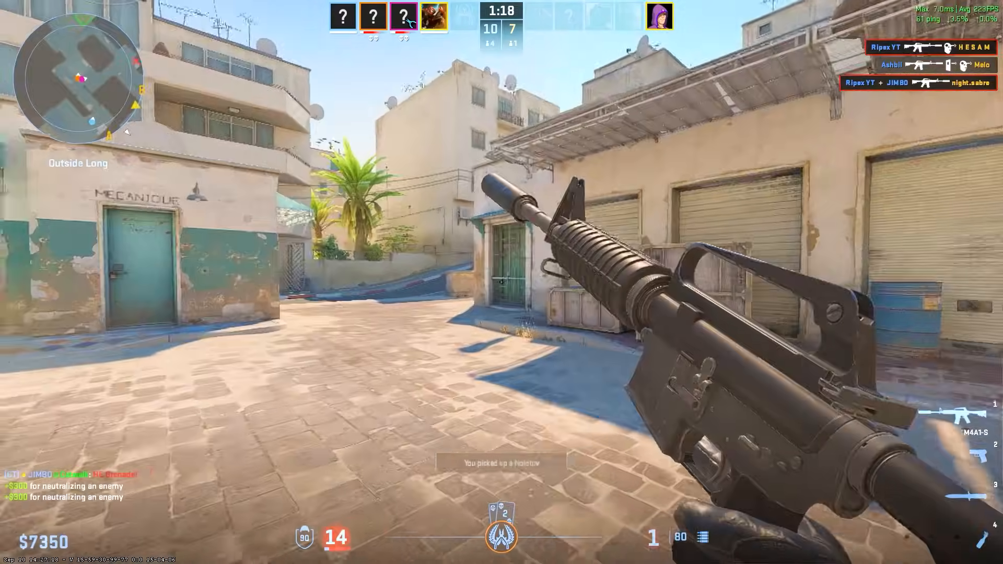
key("r")
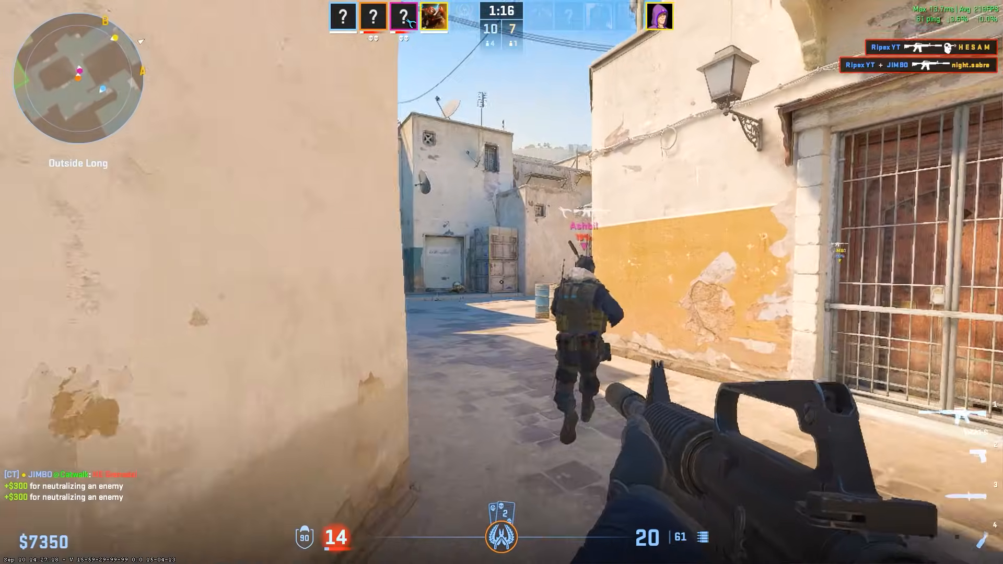
key("w")
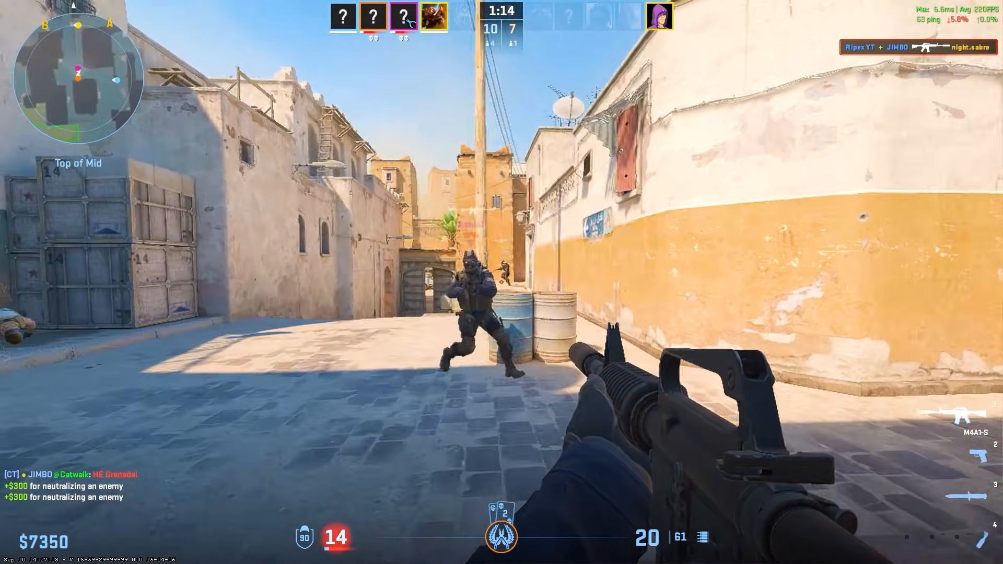
key("3")
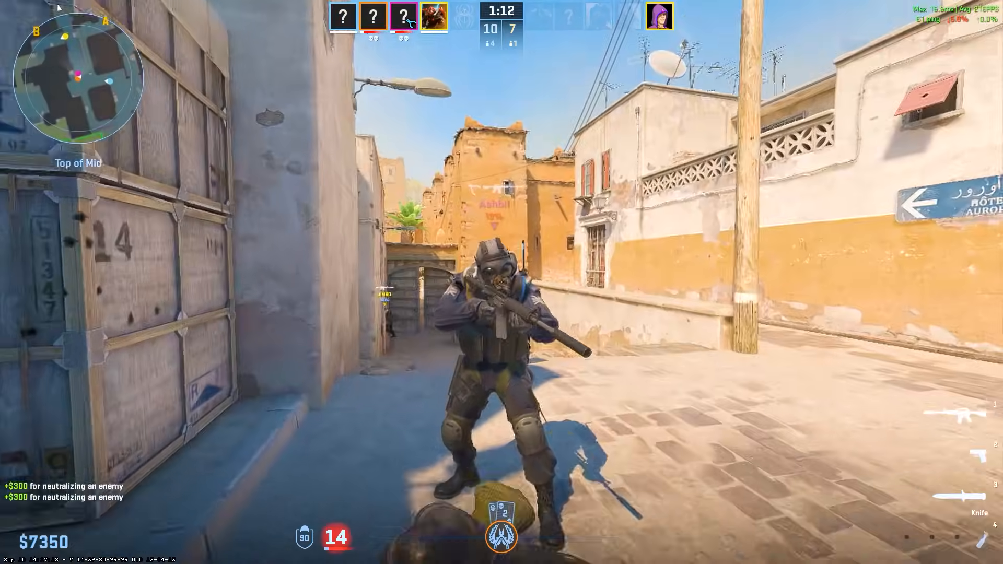
key("w")
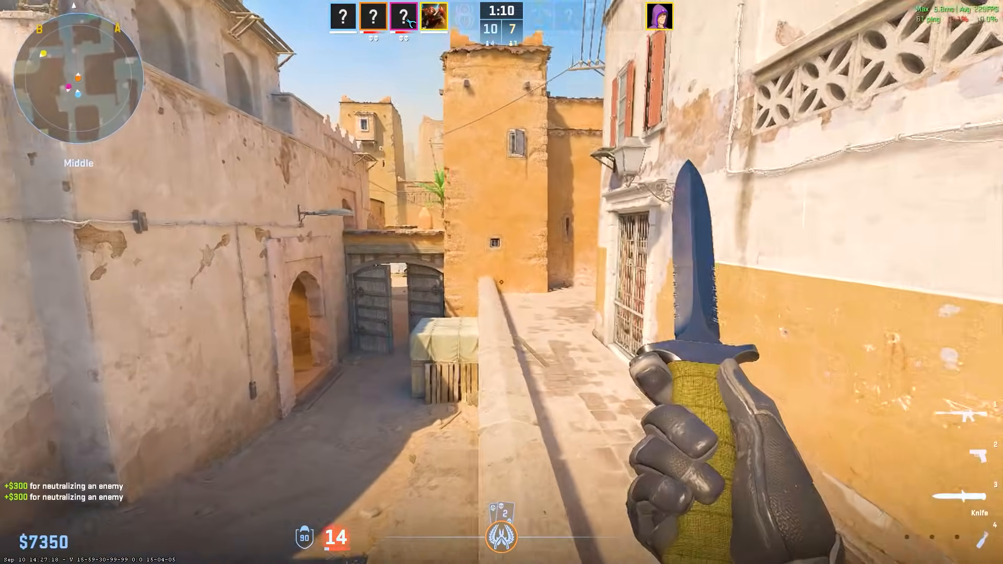
key("w")
key("1")
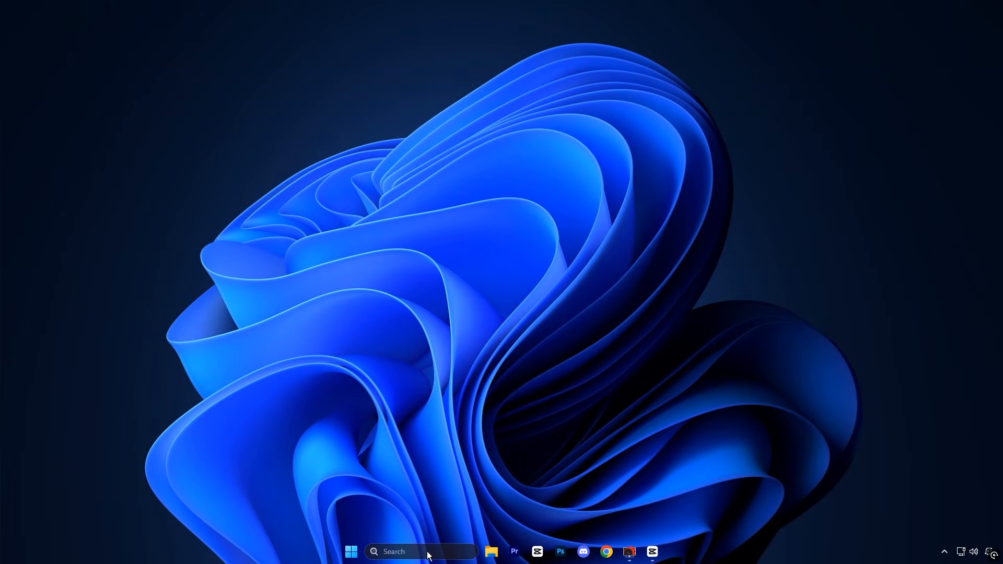
Reach Performance Options from the advanced system settings search result.
left_click(423, 552)
type("advanced sy")
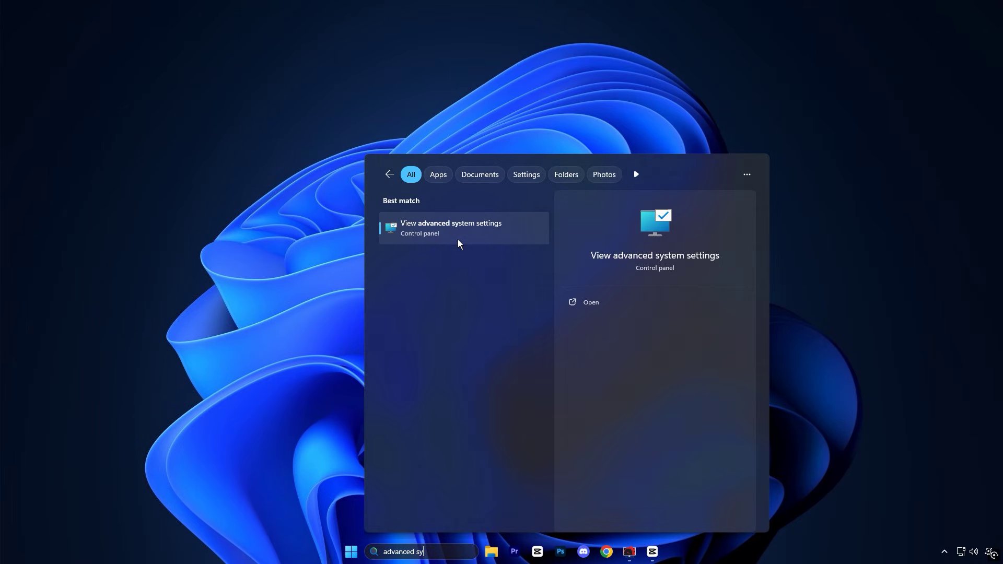
left_click(457, 234)
left_click_drag(249, 129, 456, 133)
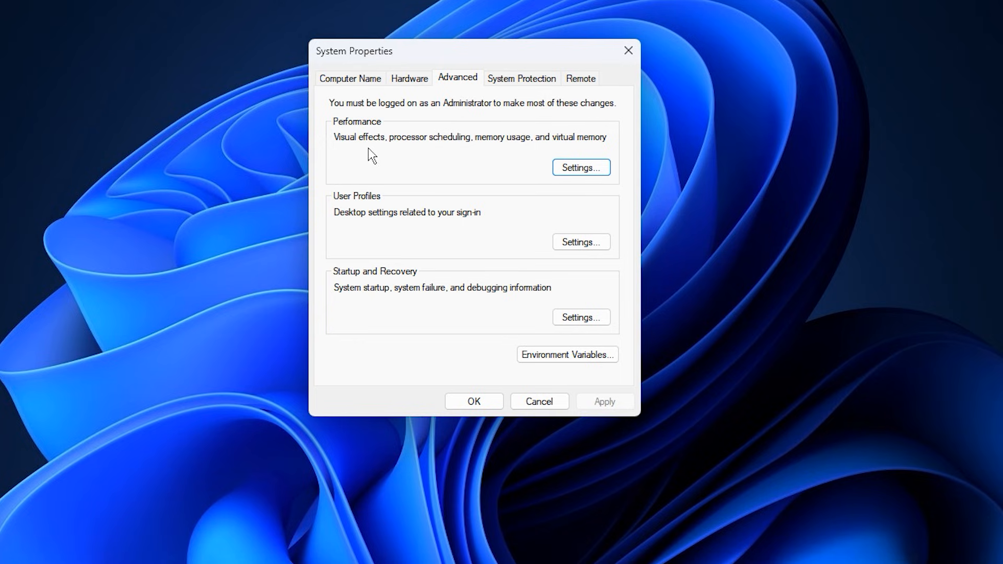
left_click(586, 179)
left_click_drag(486, 125, 476, 67)
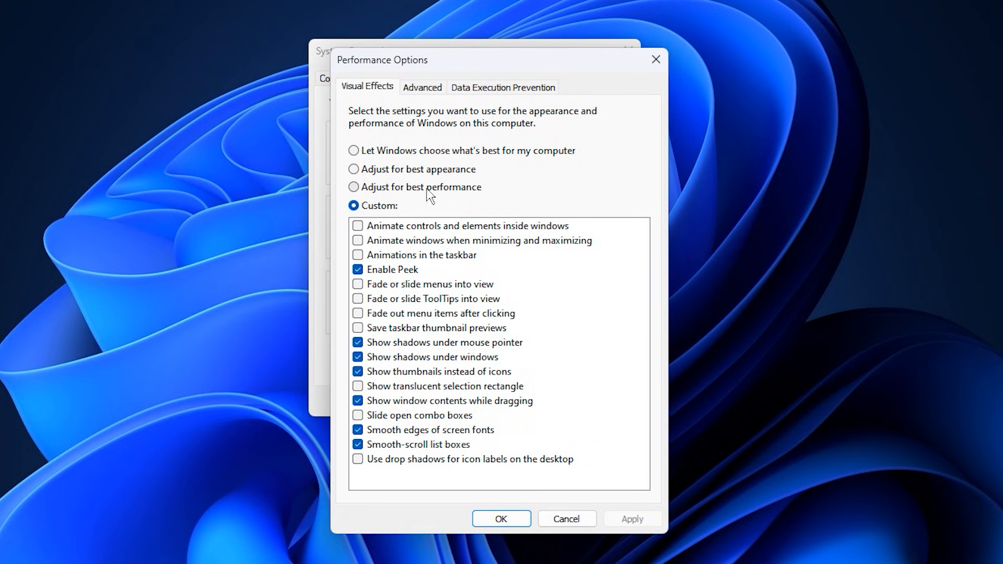
Adjust for best performance, keeping minimize/maximize animation, thumbnails instead of icons, and smooth screen-font edges.
left_click(441, 188)
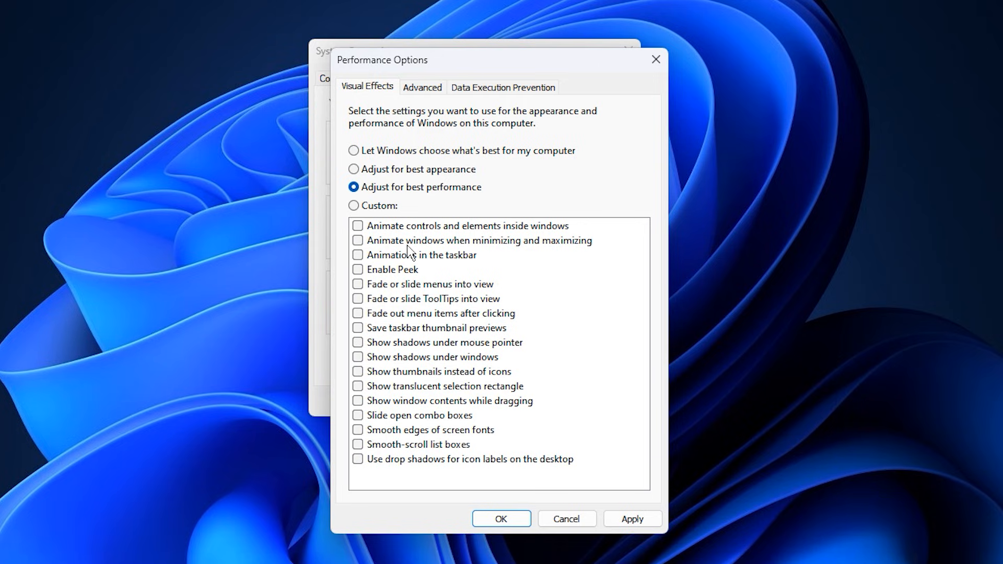
left_click(360, 241)
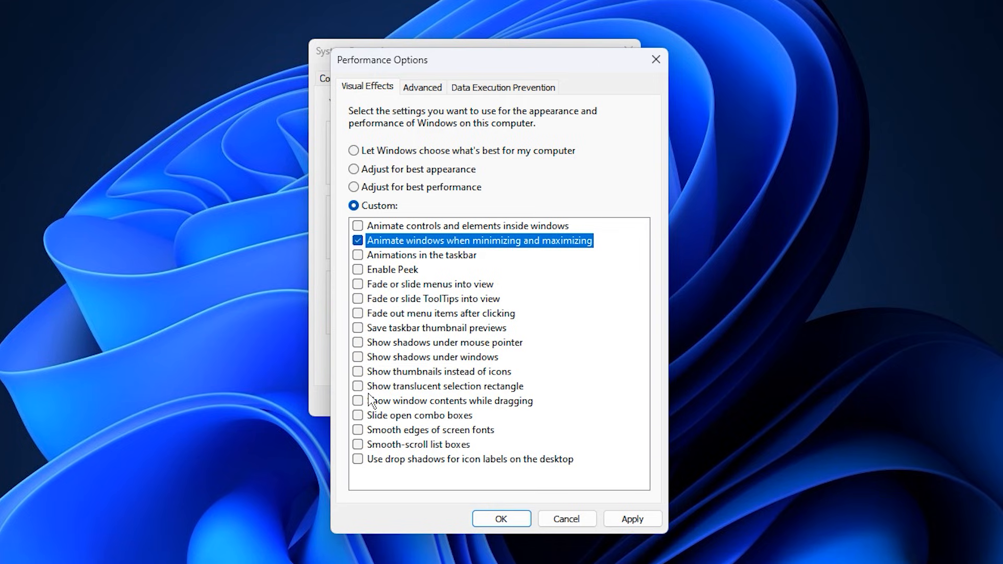
left_click(359, 373)
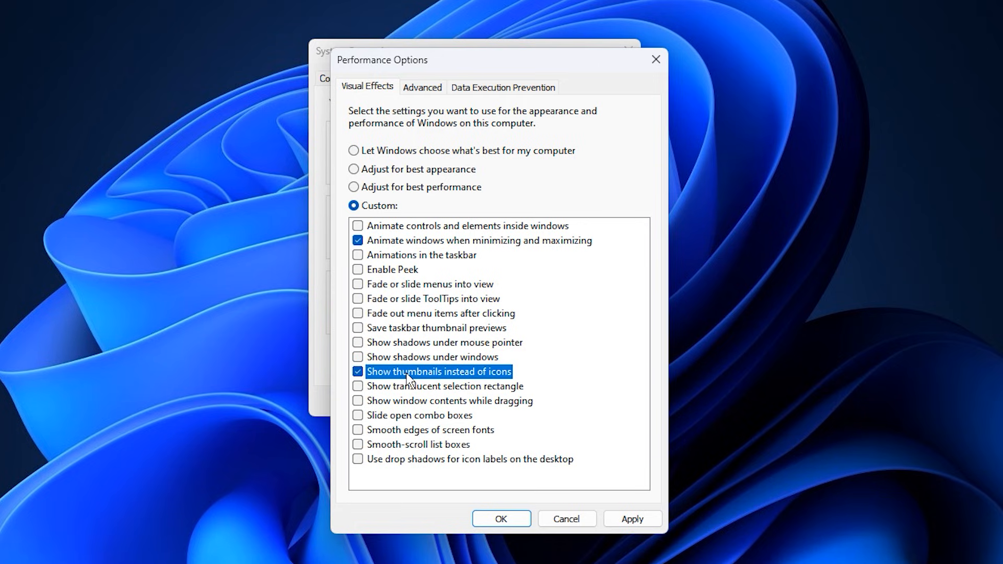
left_click(421, 431)
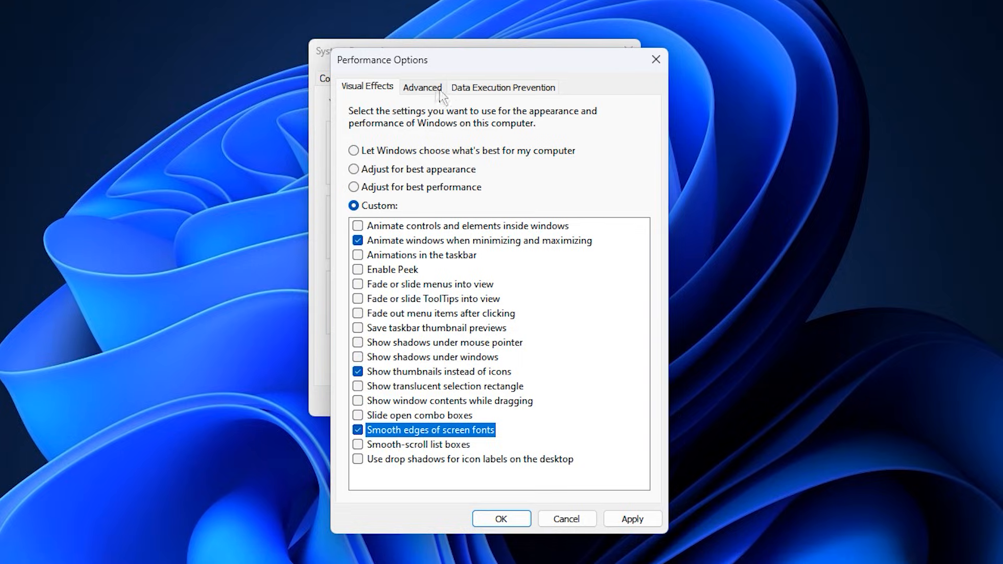
Review the Advanced performance settings and close the dialogs, returning to the desktop.
left_click(424, 88)
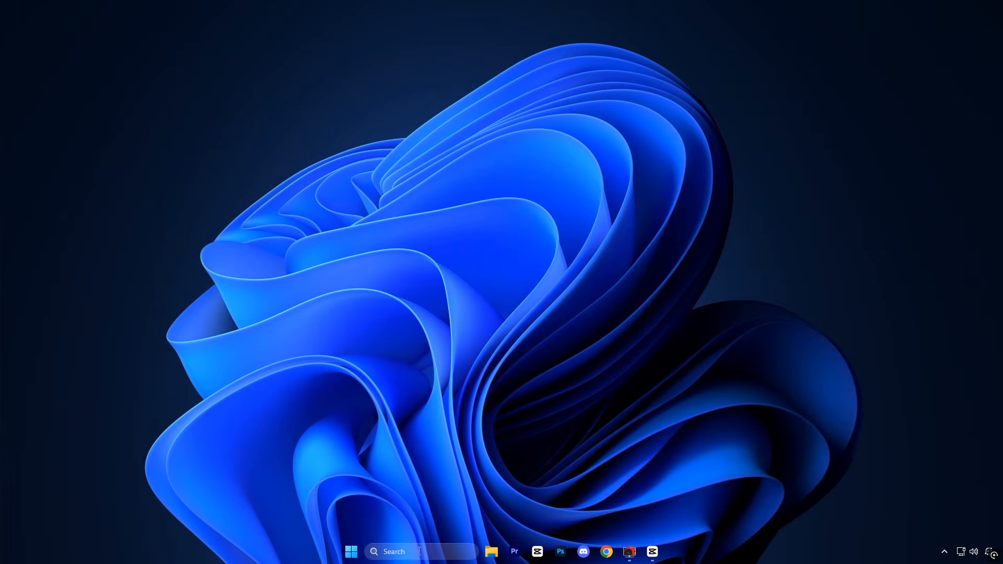
Launch System Configuration (msconfig) from search and reach the Boot advanced options.
left_click(422, 552)
type("system Configuration")
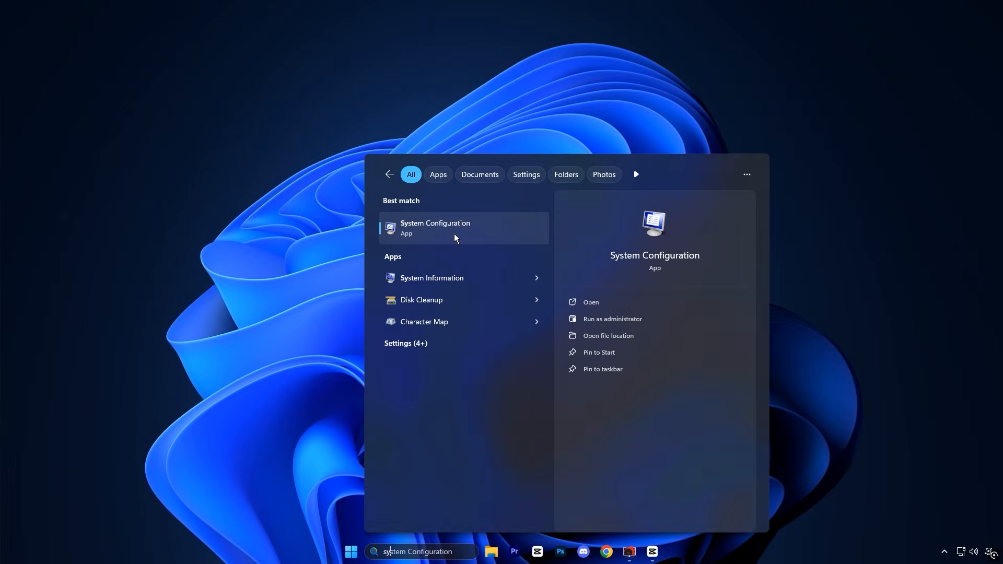
left_click(450, 236)
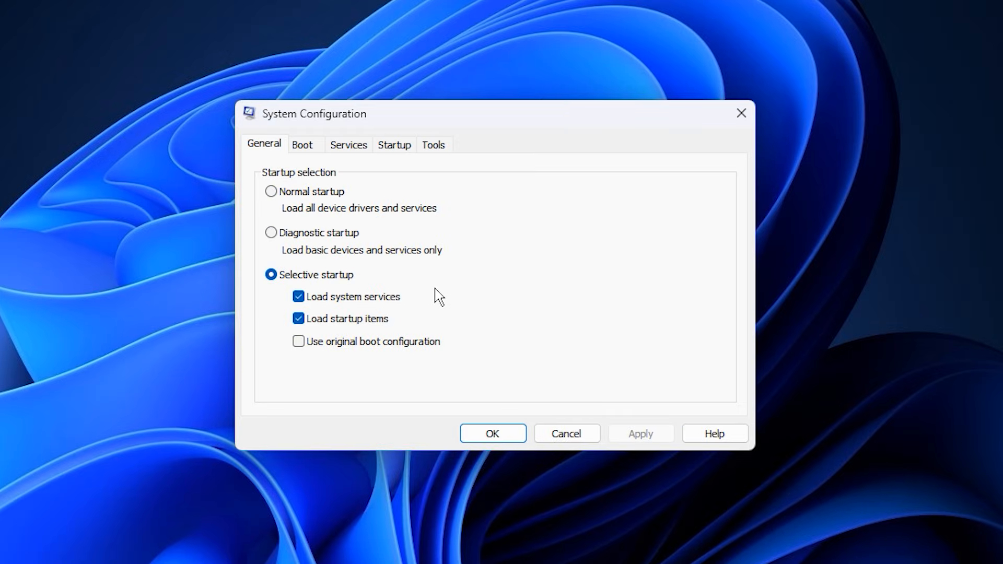
left_click(303, 145)
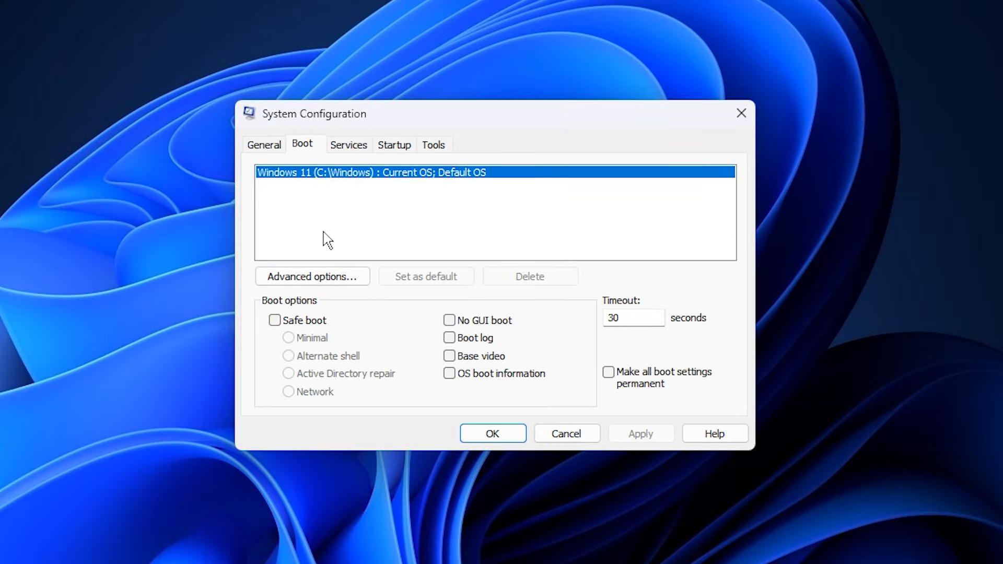
left_click(316, 278)
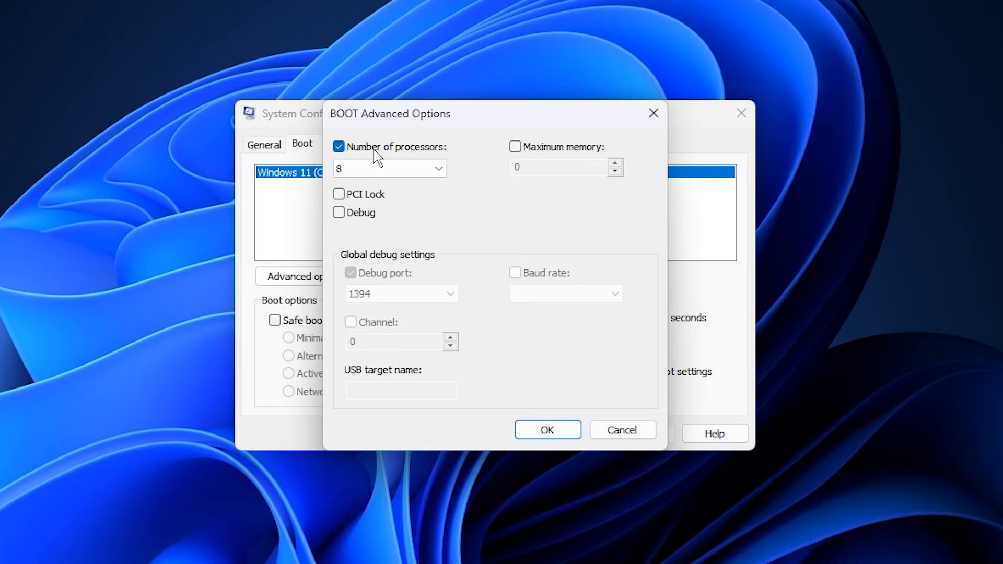
Enable Number of processors, set it to 8, and confirm the advanced boot options.
left_click(340, 146)
left_click(340, 147)
left_click(374, 175)
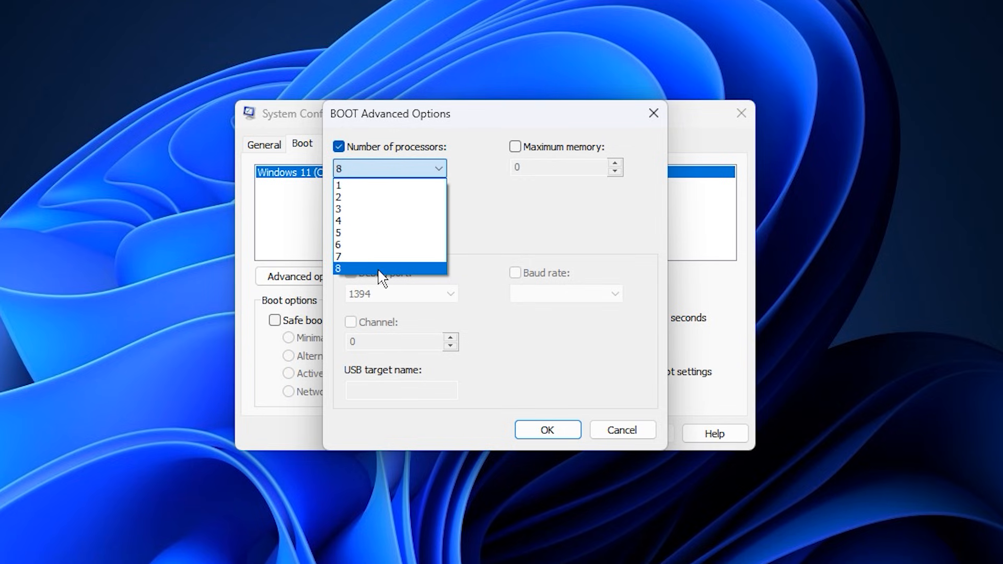
left_click(379, 268)
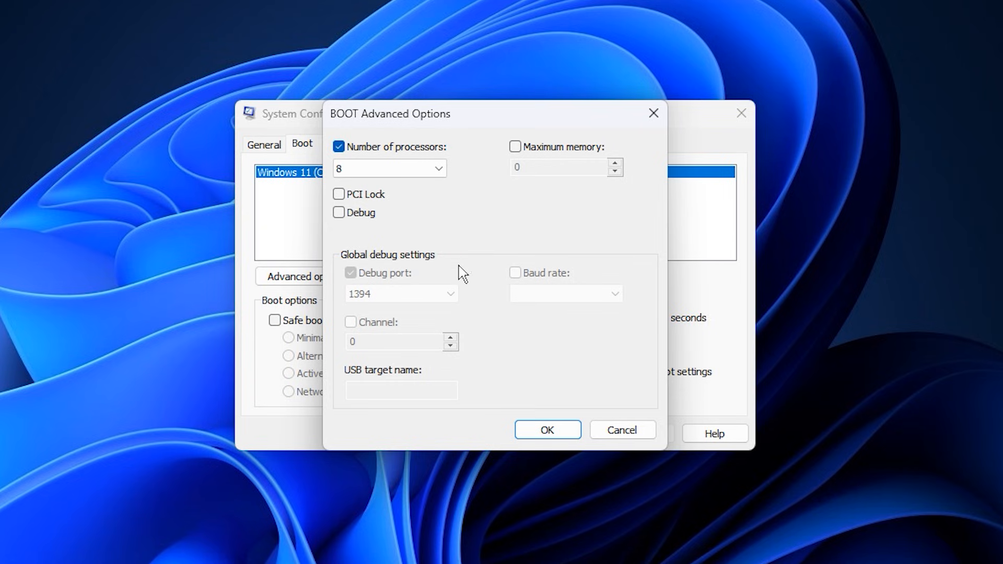
left_click(548, 430)
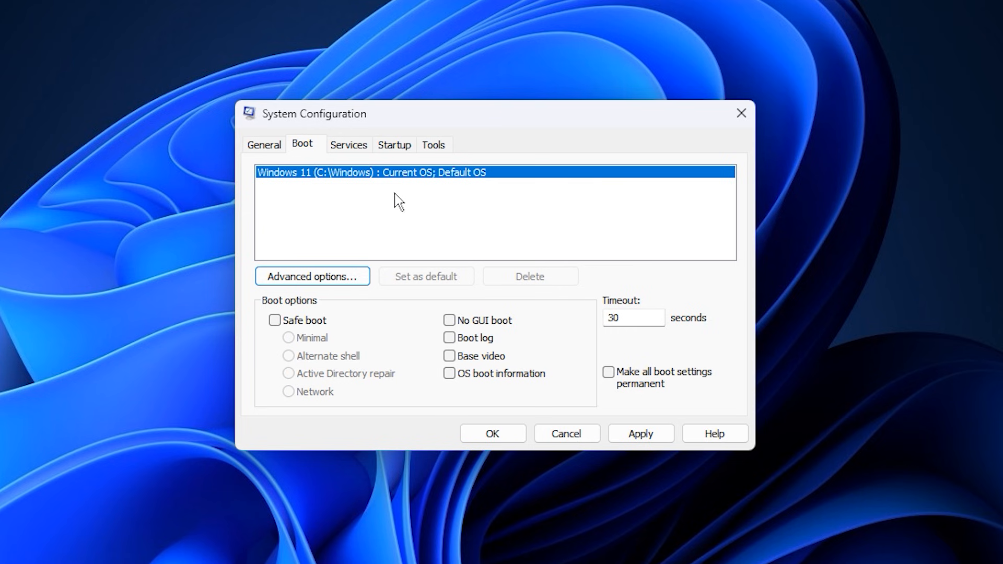
Hide all Microsoft services, keep the remaining services enabled, and apply the changes.
left_click(348, 145)
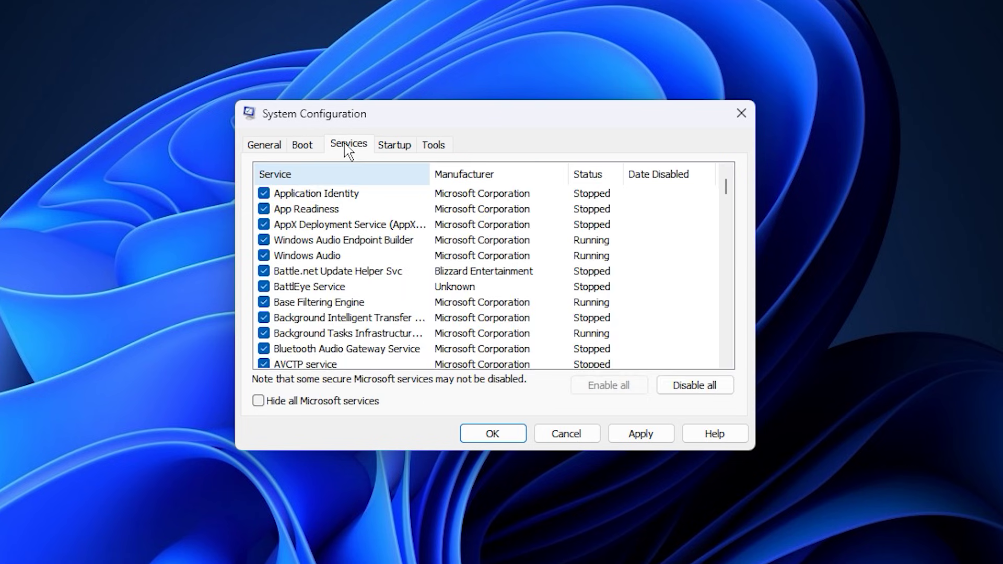
left_click(259, 400)
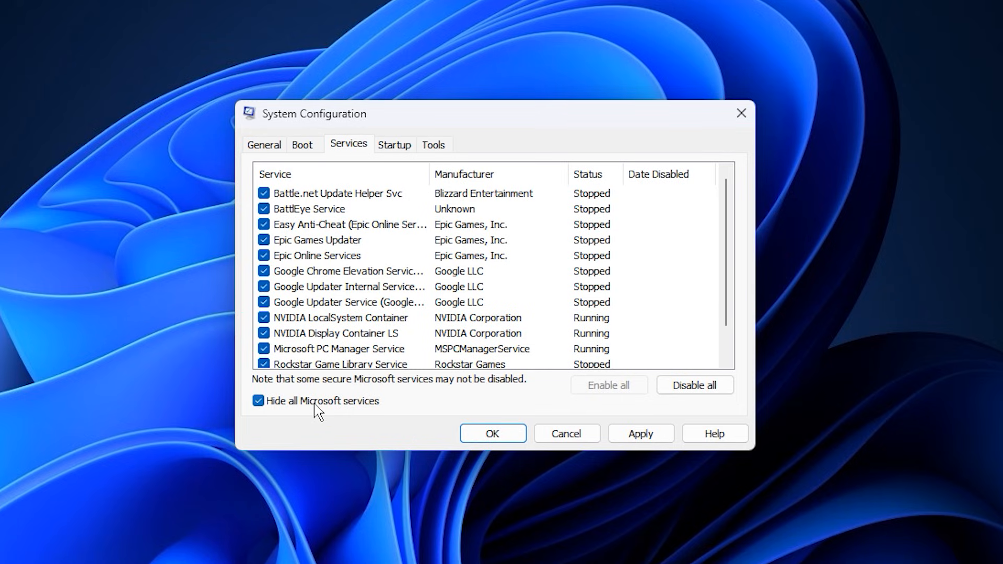
scroll(338, 302, "down", 2)
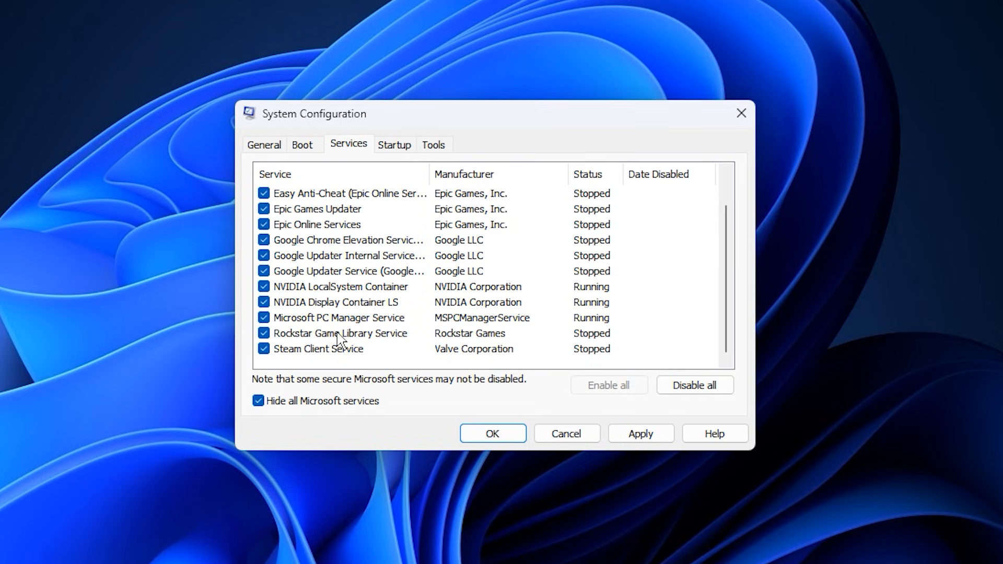
scroll(340, 339, "up", 2)
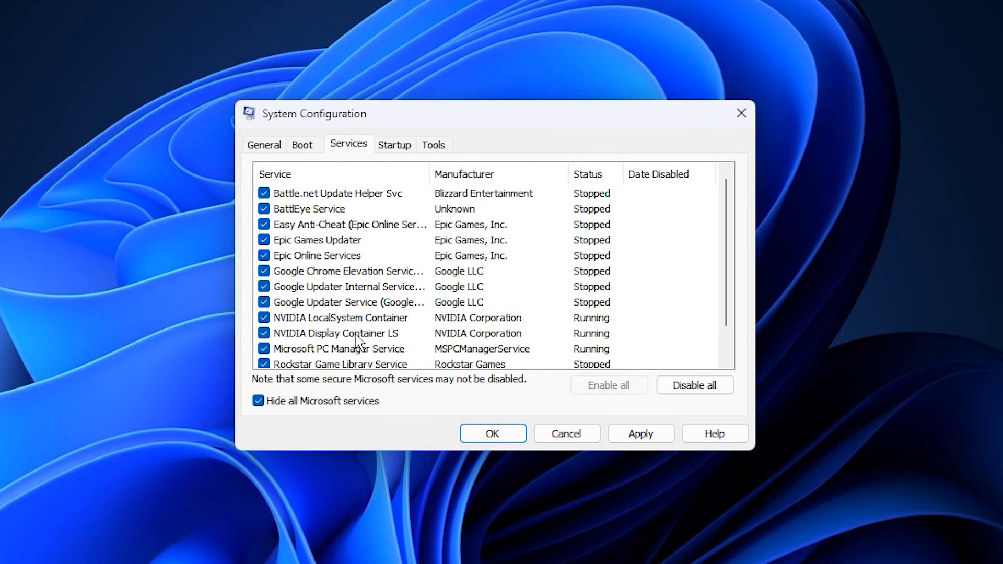
scroll(360, 340, "down", 2)
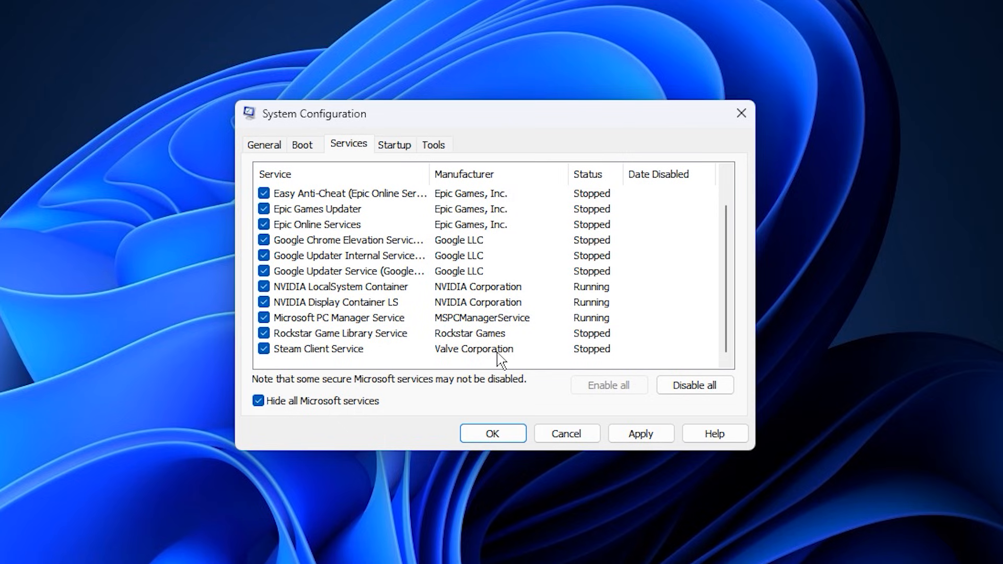
left_click(642, 434)
Return to the Boot page showing Windows 11 default OS and 30-second timeout.
left_click(301, 145)
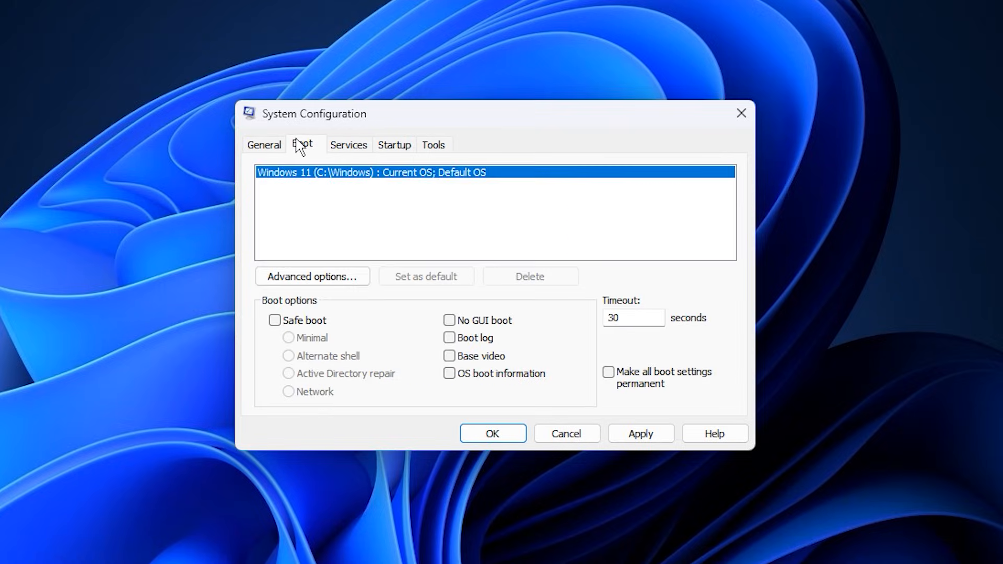